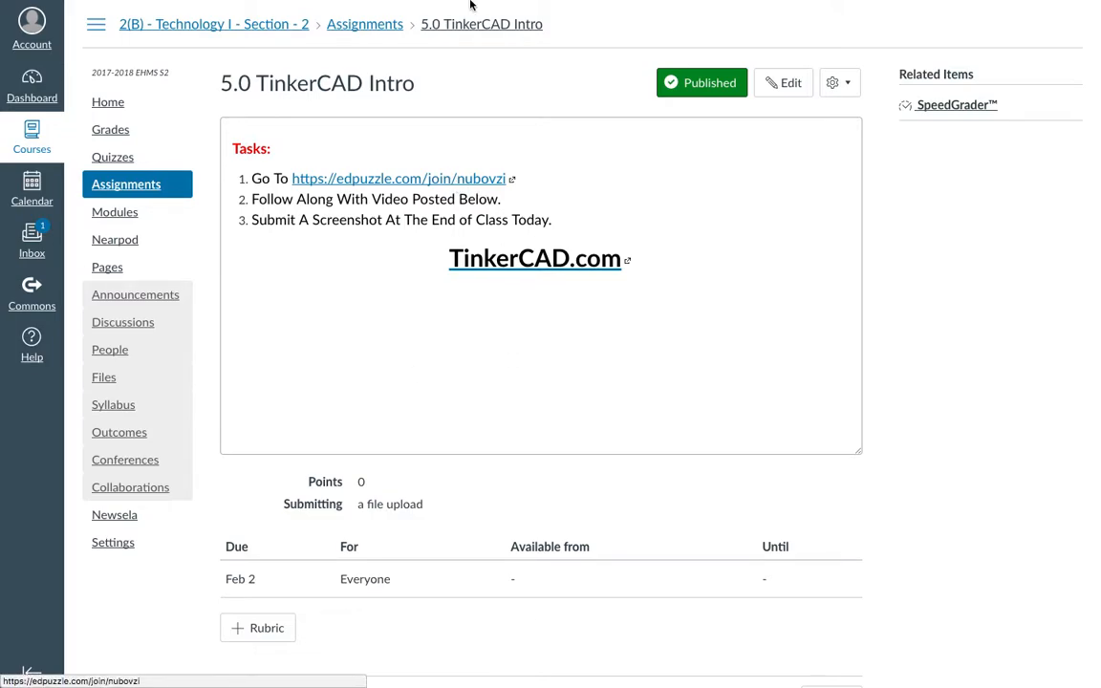
Step: Look at the Edpuzzle class page and return to the 5.0 TinkerCAD Intro assignment
{"action": "left_click", "coordinate": [356, 35]}
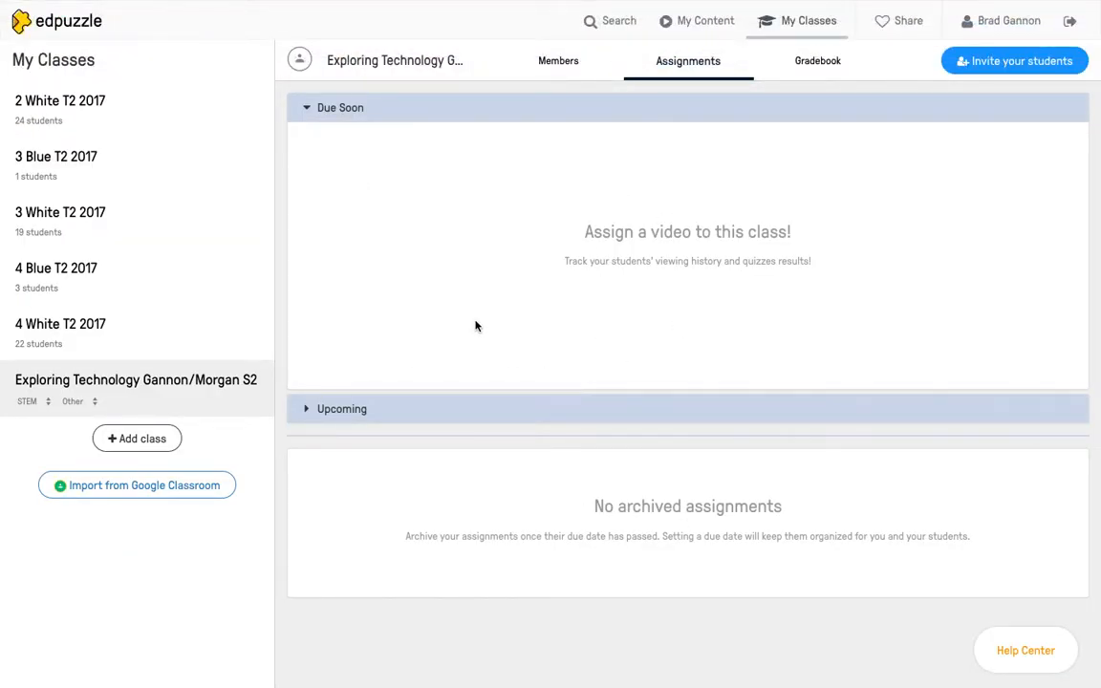
{"action": "mouse_move", "coordinate": [352, 3]}
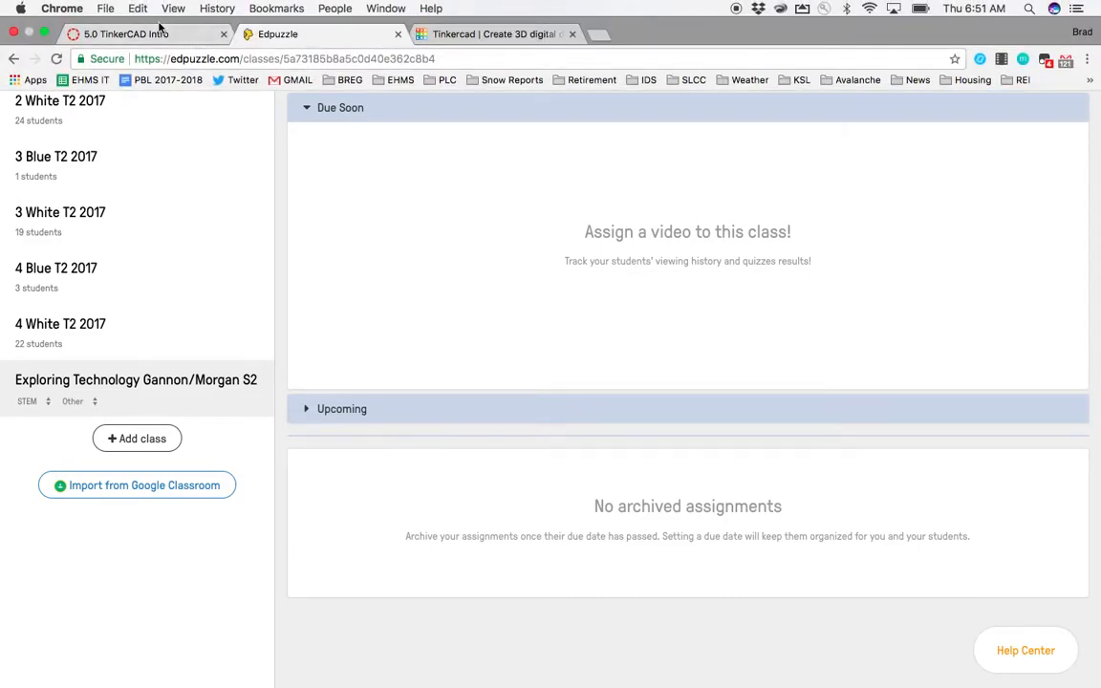
{"action": "left_click", "coordinate": [164, 34]}
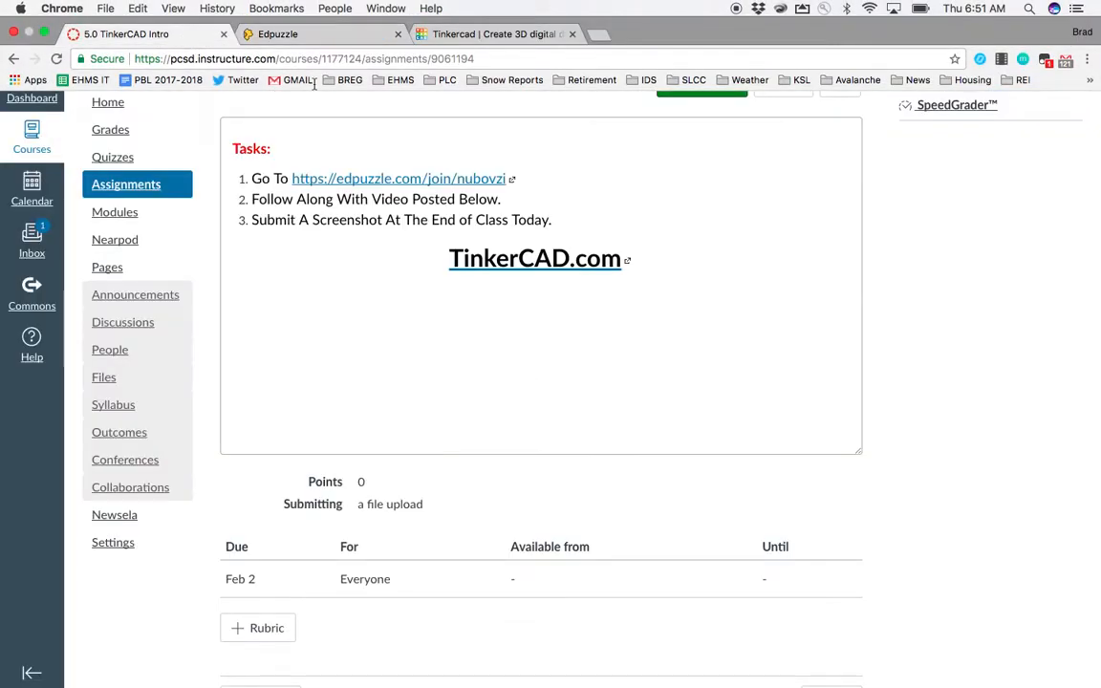
Step: Open the Tinkercad sign-in page from the assignment's TinkerCAD.com link and clear the prefilled email field
{"action": "left_click", "coordinate": [592, 266]}
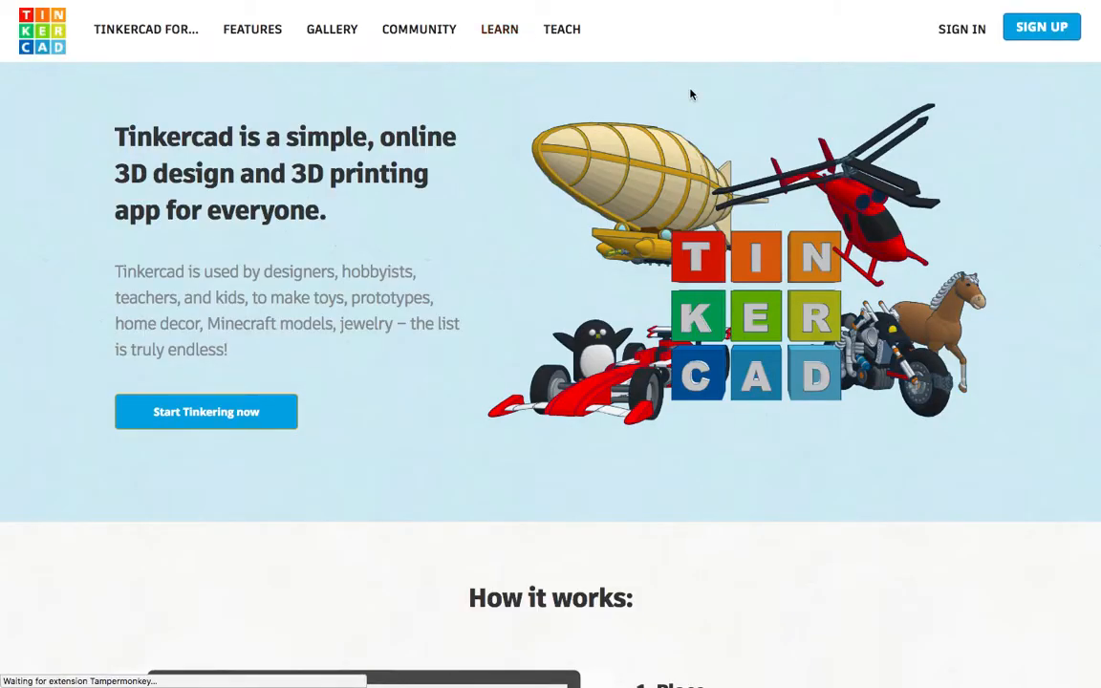
{"action": "left_click", "coordinate": [960, 34]}
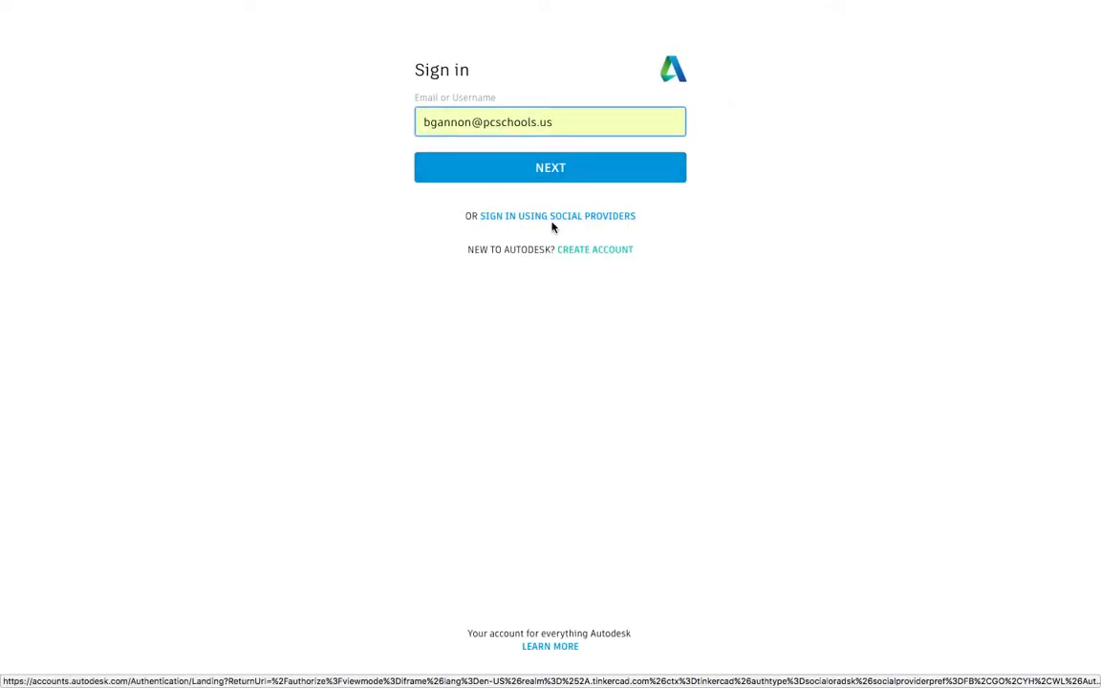
{"action": "triple_click", "coordinate": [531, 121]}
{"action": "key", "text": "BackSpace"}
{"action": "left_click", "coordinate": [353, 332]}
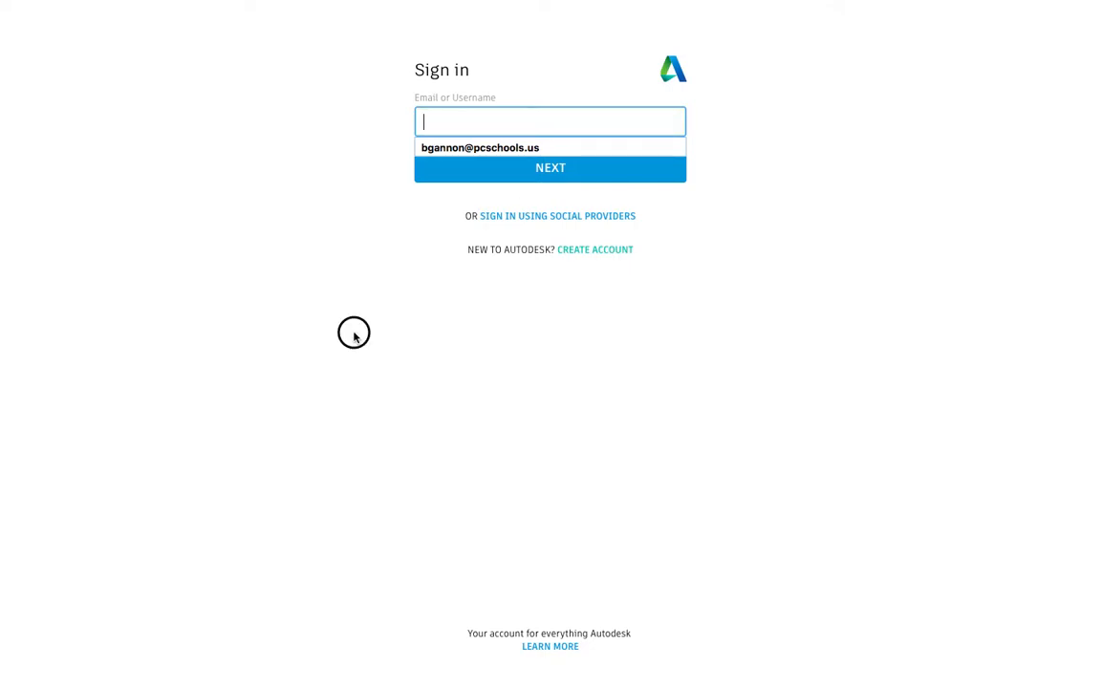
Step: Sign in through social providers with Google, choosing the school account
{"action": "left_click", "coordinate": [523, 217]}
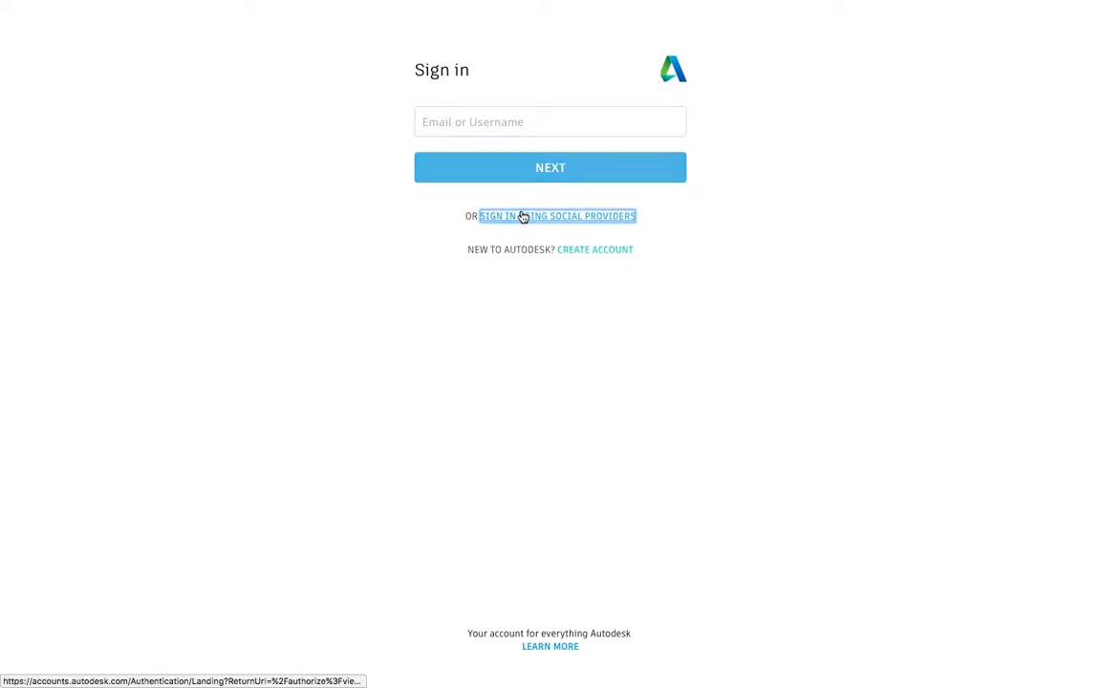
{"action": "left_click", "coordinate": [554, 168]}
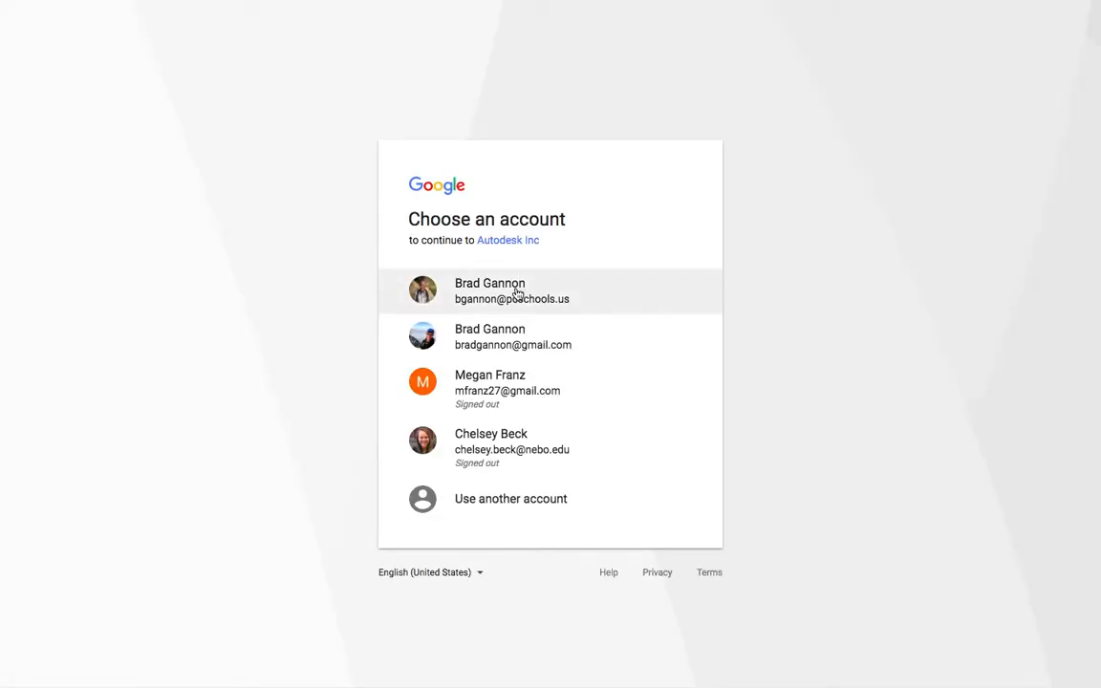
{"action": "left_click", "coordinate": [516, 291]}
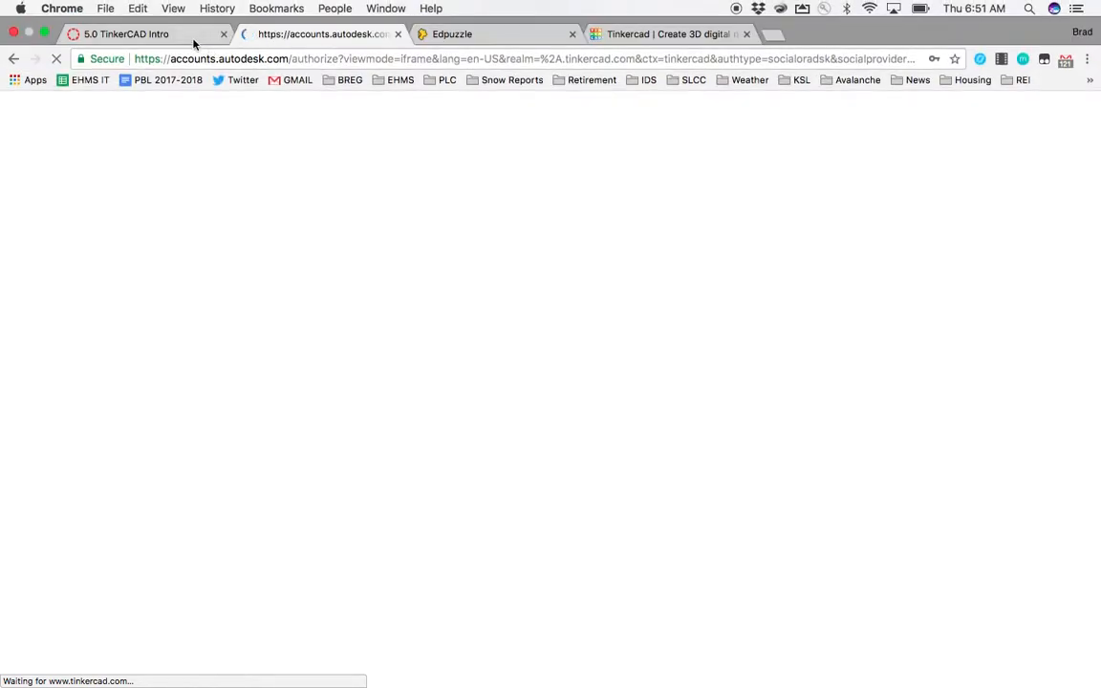
{"action": "left_click", "coordinate": [197, 34]}
{"action": "left_click", "coordinate": [631, 34]}
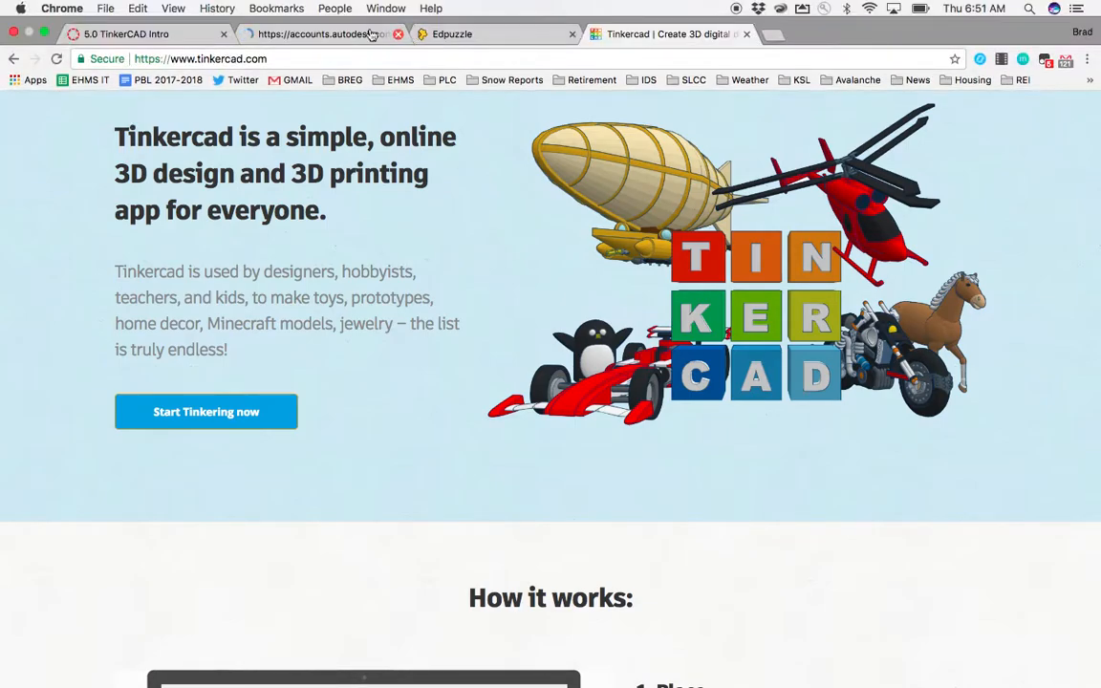
{"action": "left_click", "coordinate": [322, 34]}
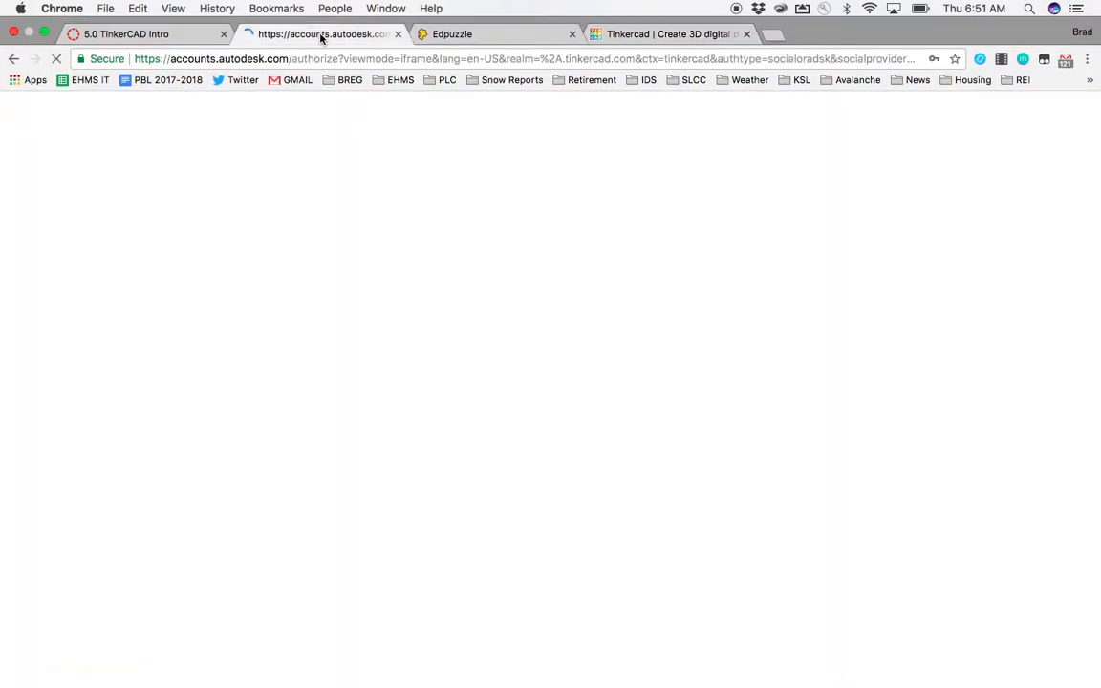
{"action": "left_click", "coordinate": [161, 35]}
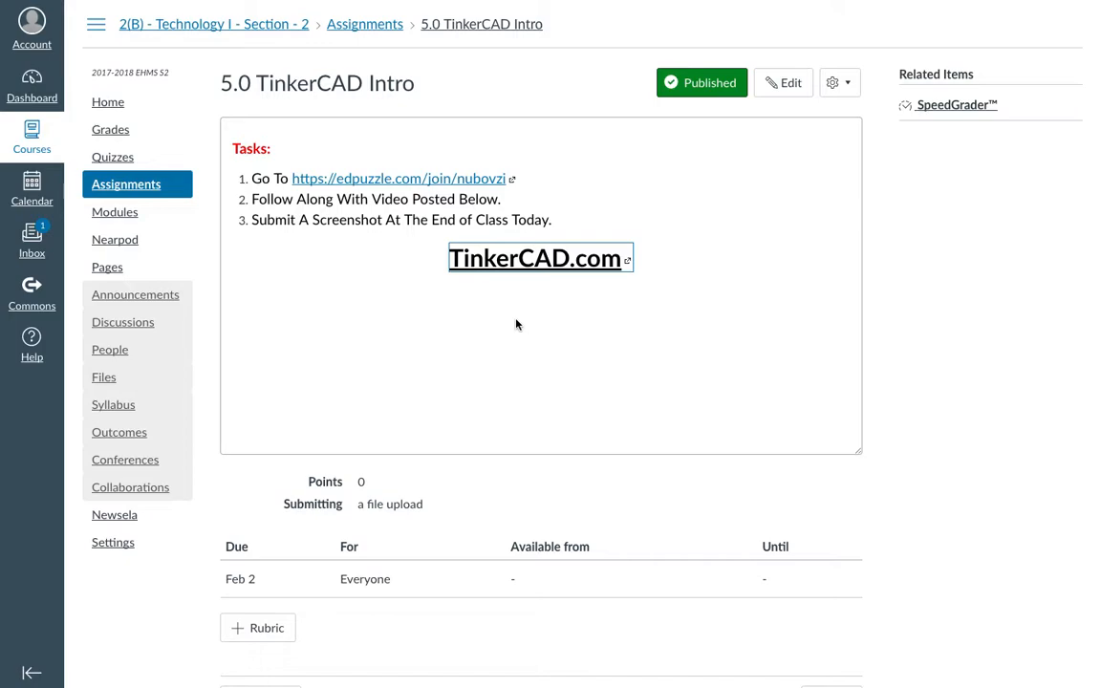
{"action": "mouse_move", "coordinate": [424, 6]}
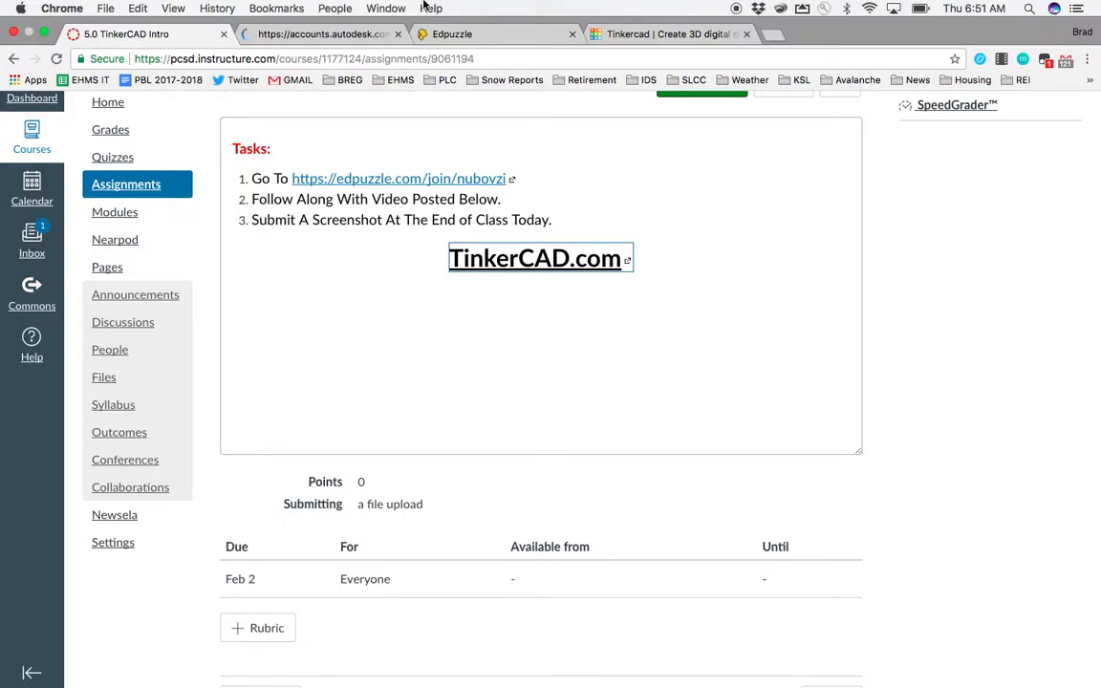
Step: Return to the signed-in Tinkercad page and look over the basic step-by-step lessons in the Learn section
{"action": "left_click", "coordinate": [375, 36]}
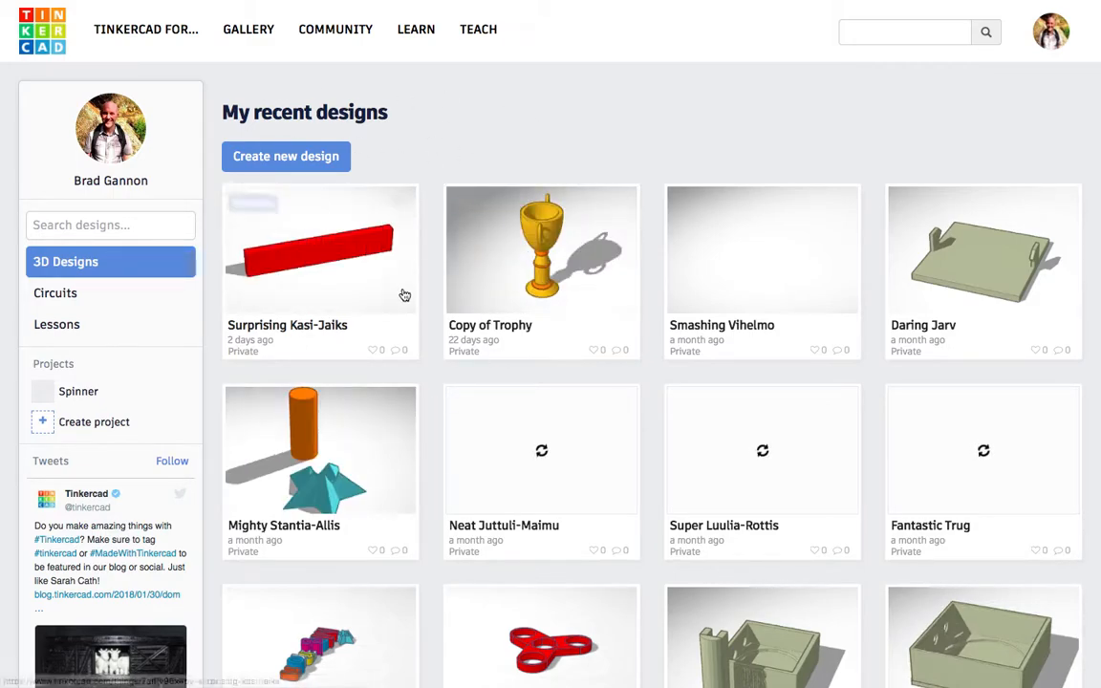
{"action": "left_click", "coordinate": [413, 35]}
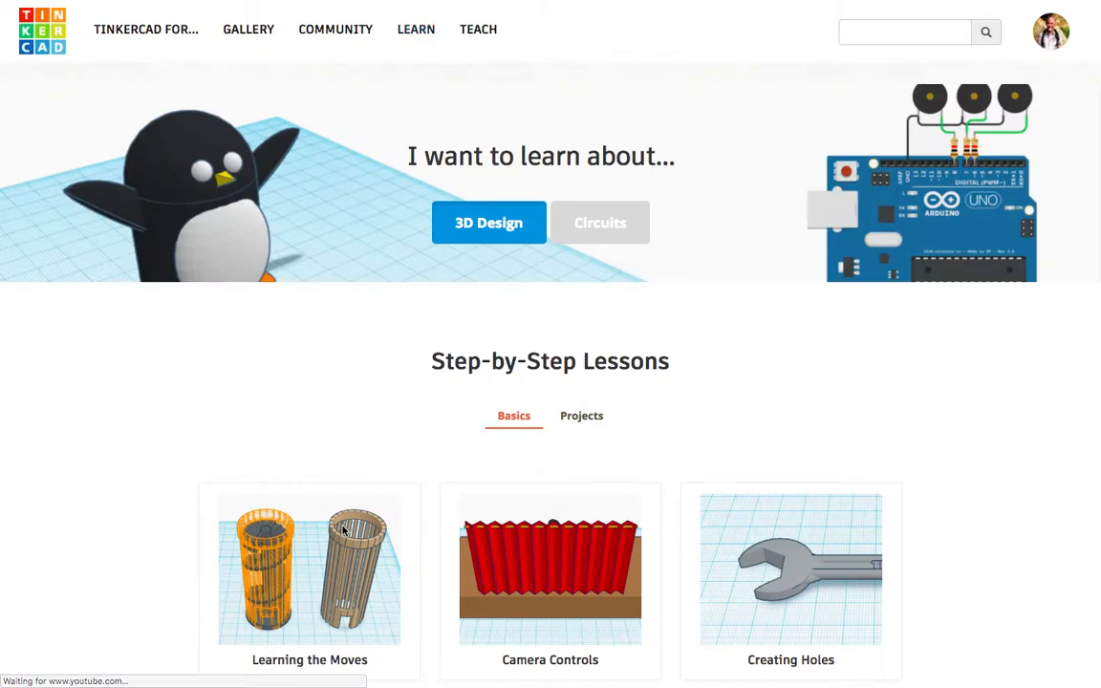
{"action": "scroll", "coordinate": [343, 530], "scroll_direction": "down", "scroll_amount": 1}
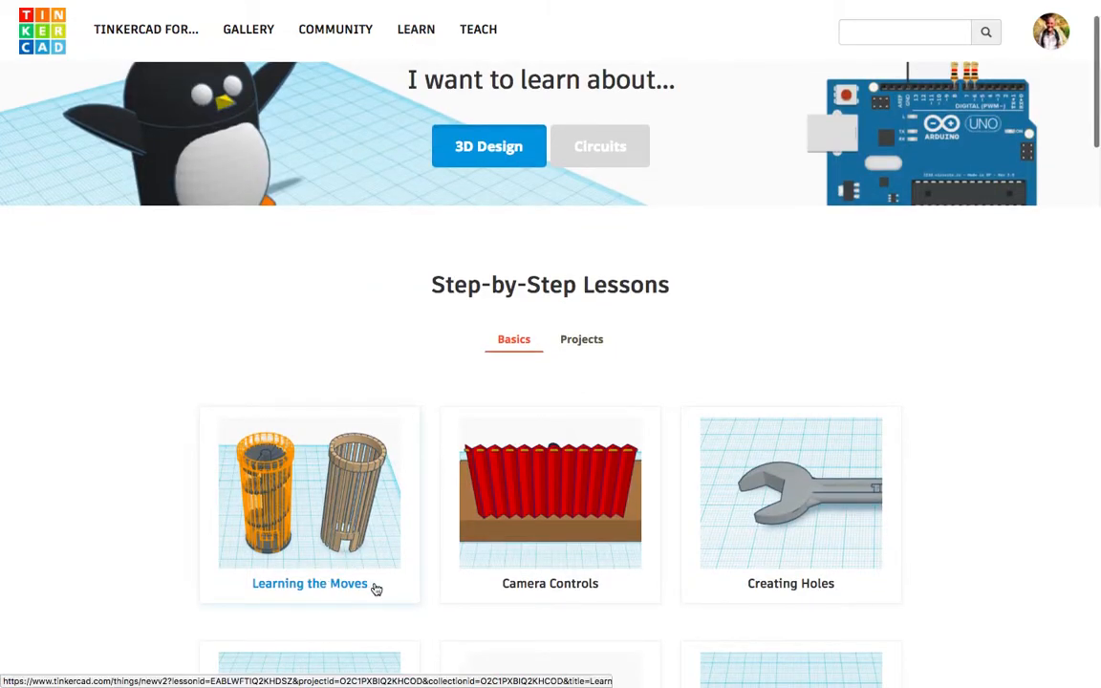
{"action": "scroll", "coordinate": [241, 194], "scroll_direction": "up", "scroll_amount": 1}
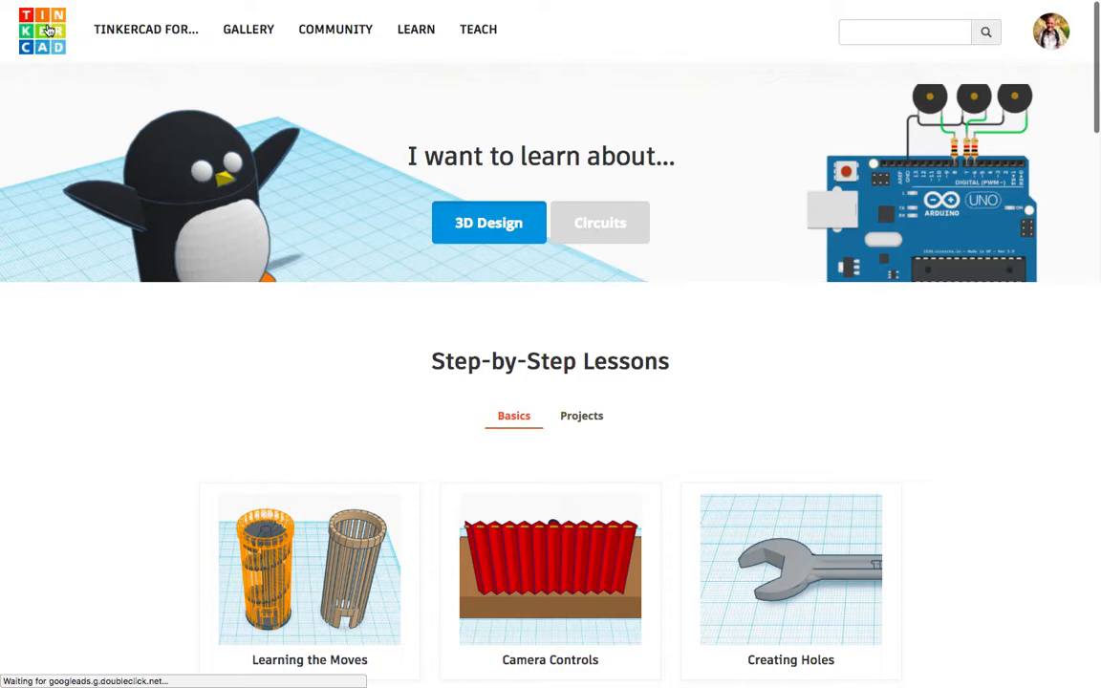
Step: Go back to the dashboard, look through the recent designs and create a new 3D design
{"action": "left_click", "coordinate": [47, 31]}
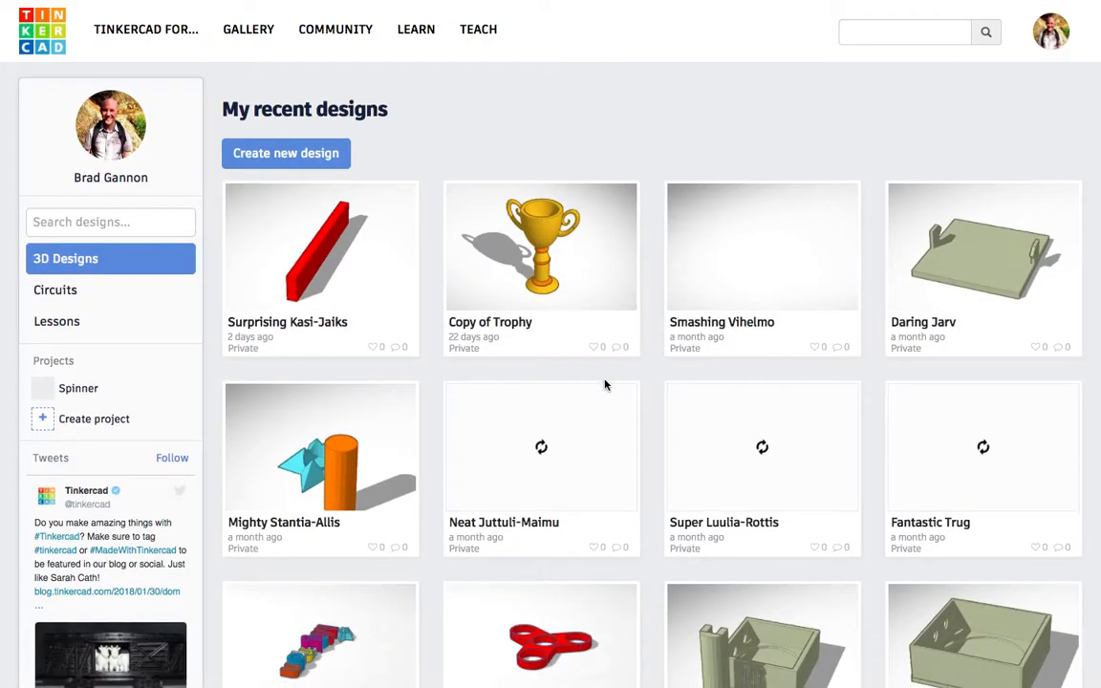
{"action": "scroll", "coordinate": [604, 385], "scroll_direction": "down", "scroll_amount": 15}
{"action": "scroll", "coordinate": [606, 386], "scroll_direction": "up", "scroll_amount": 15}
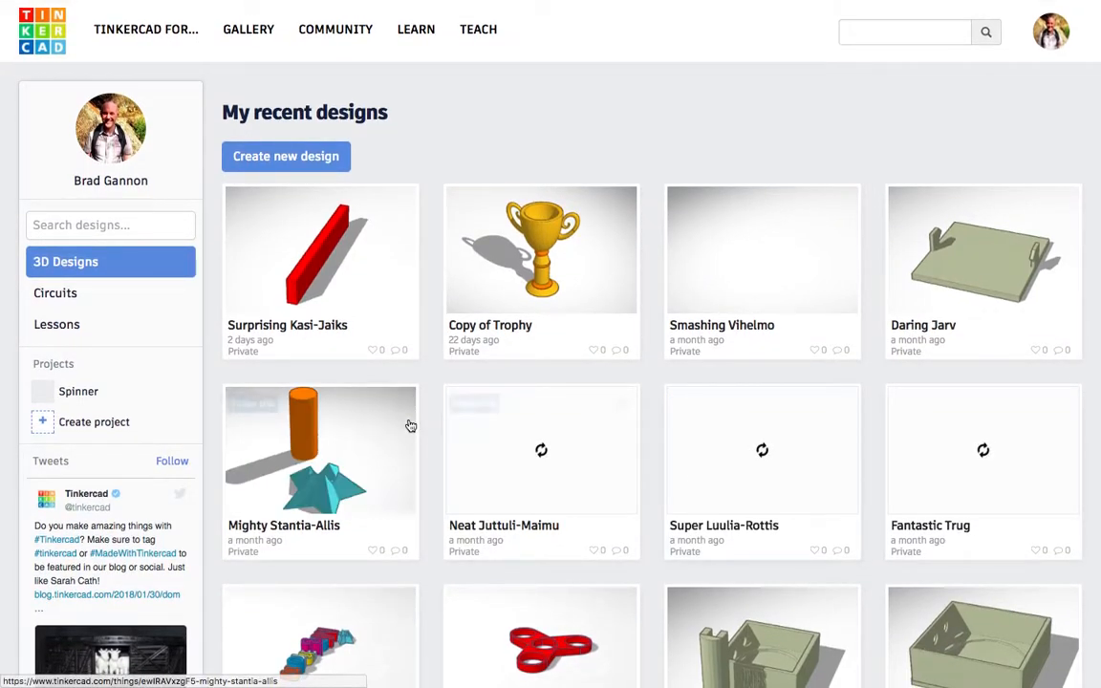
{"action": "left_click", "coordinate": [287, 156]}
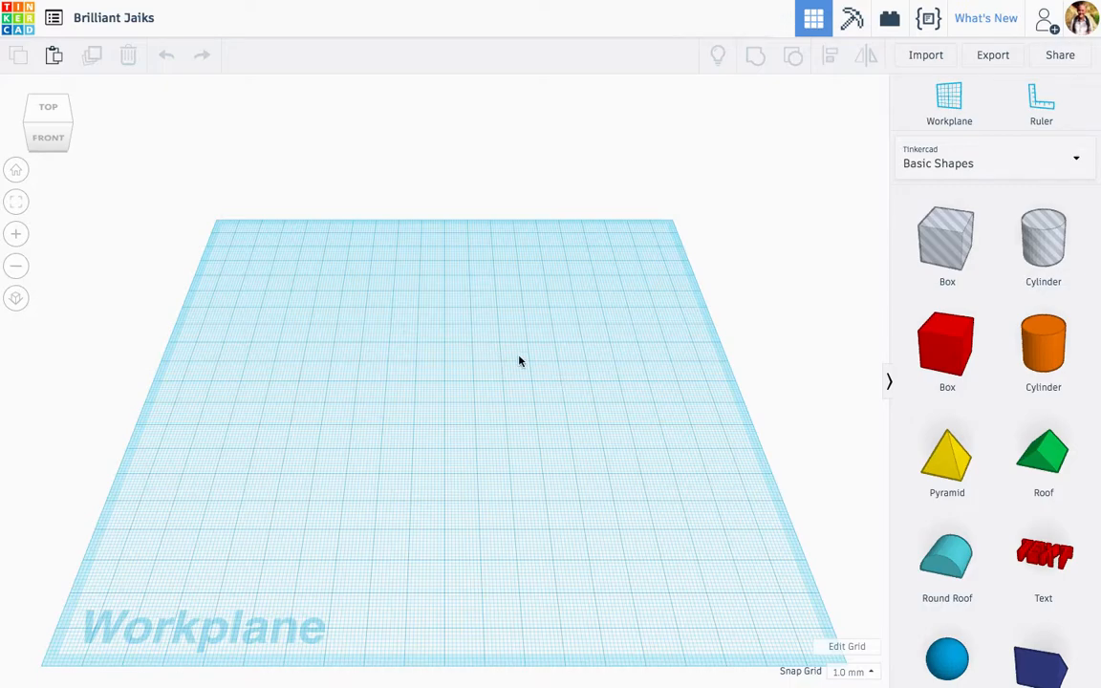
Step: Examine the empty workplane by zooming in and out, orbit to a top view and restore the home view
{"action": "scroll", "coordinate": [520, 361], "scroll_direction": "down", "scroll_amount": 5}
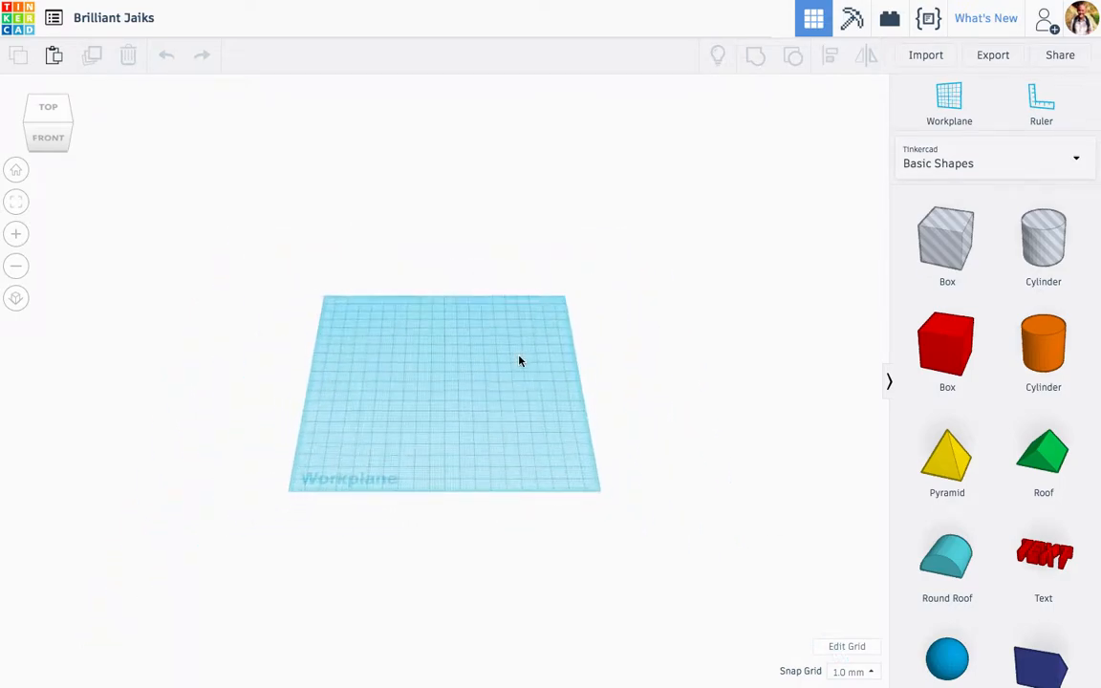
{"action": "scroll", "coordinate": [520, 361], "scroll_direction": "up", "scroll_amount": 2}
{"action": "scroll", "coordinate": [520, 361], "scroll_direction": "down", "scroll_amount": 4}
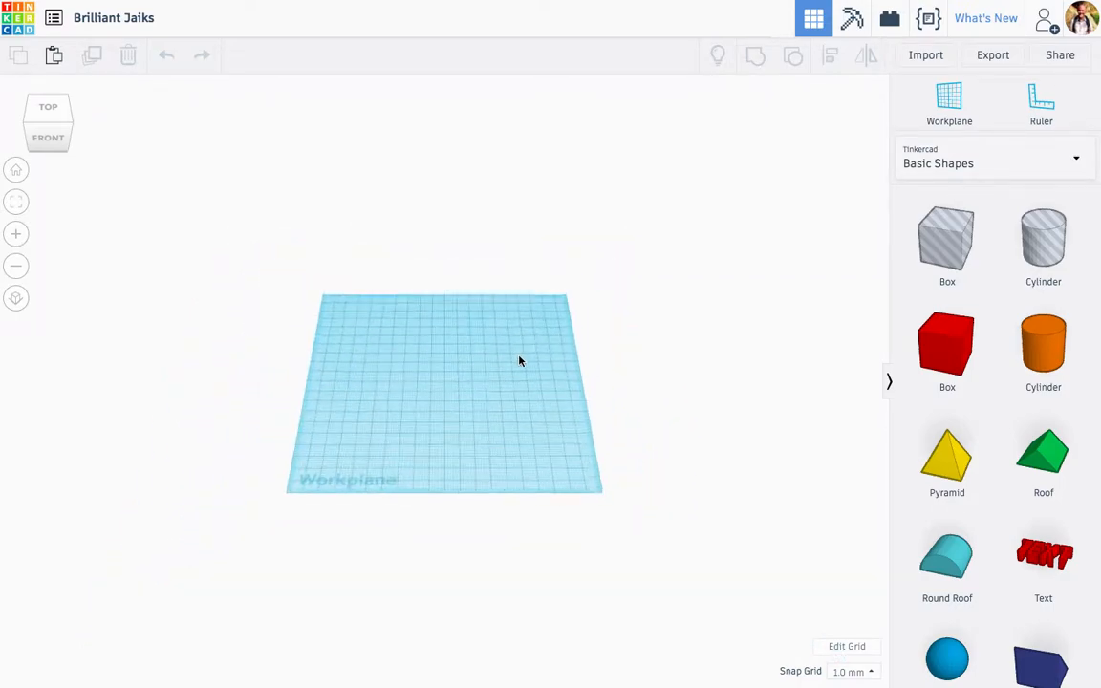
{"action": "scroll", "coordinate": [520, 361], "scroll_direction": "up", "scroll_amount": 3}
{"action": "scroll", "coordinate": [520, 361], "scroll_direction": "up", "scroll_amount": 3}
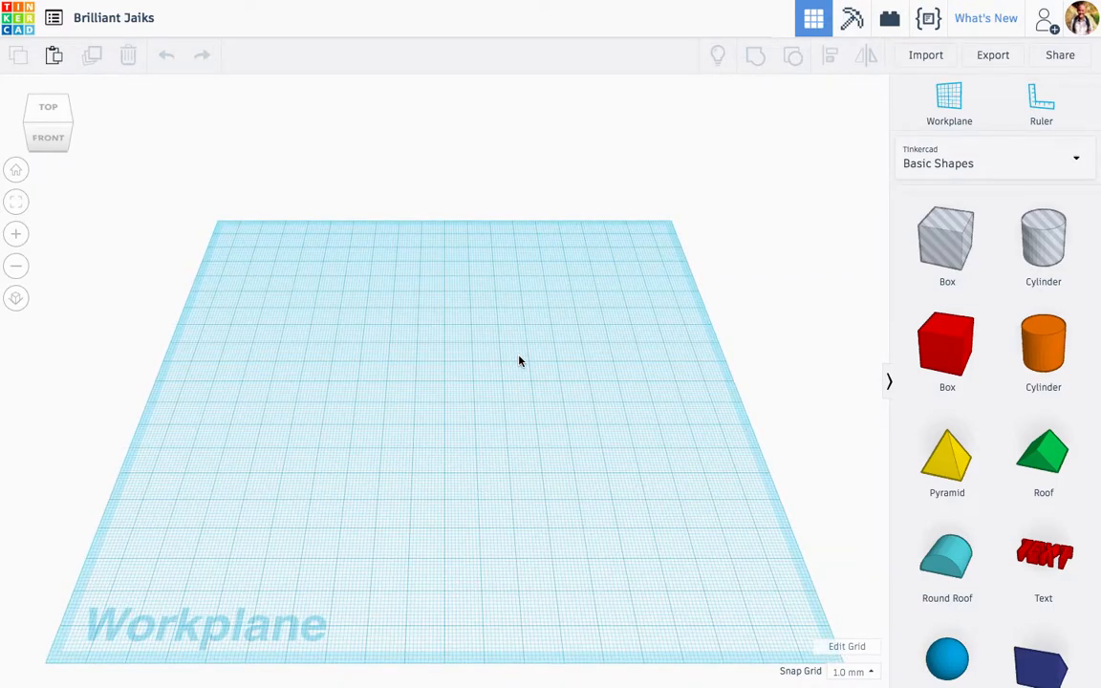
{"action": "right_click_drag", "start_coordinate": [518, 360], "coordinate": [518, 448]}
{"action": "left_click_drag", "start_coordinate": [52, 129], "coordinate": [73, 152]}
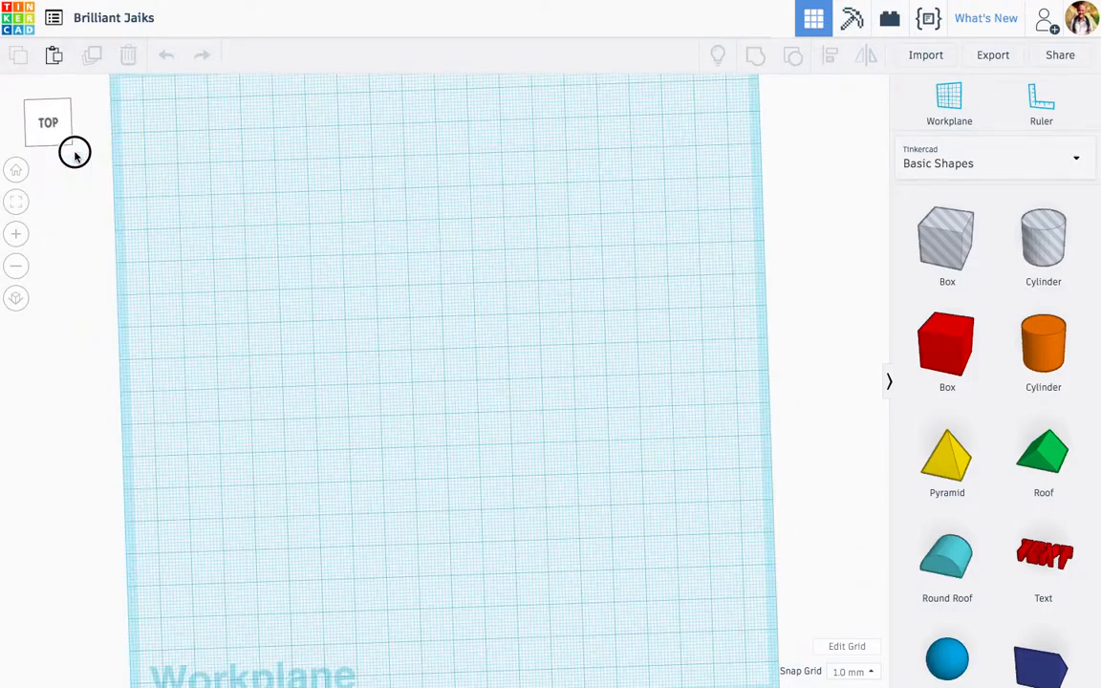
{"action": "left_click", "coordinate": [17, 169]}
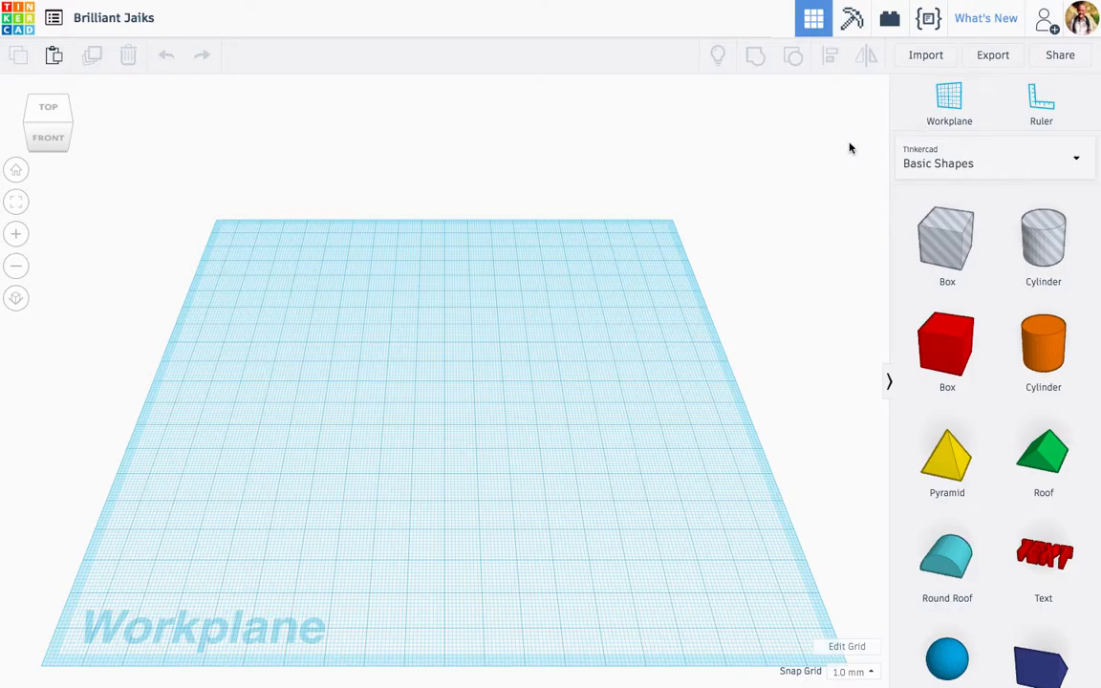
Step: Rename the design as My First Project
{"action": "left_click", "coordinate": [139, 18]}
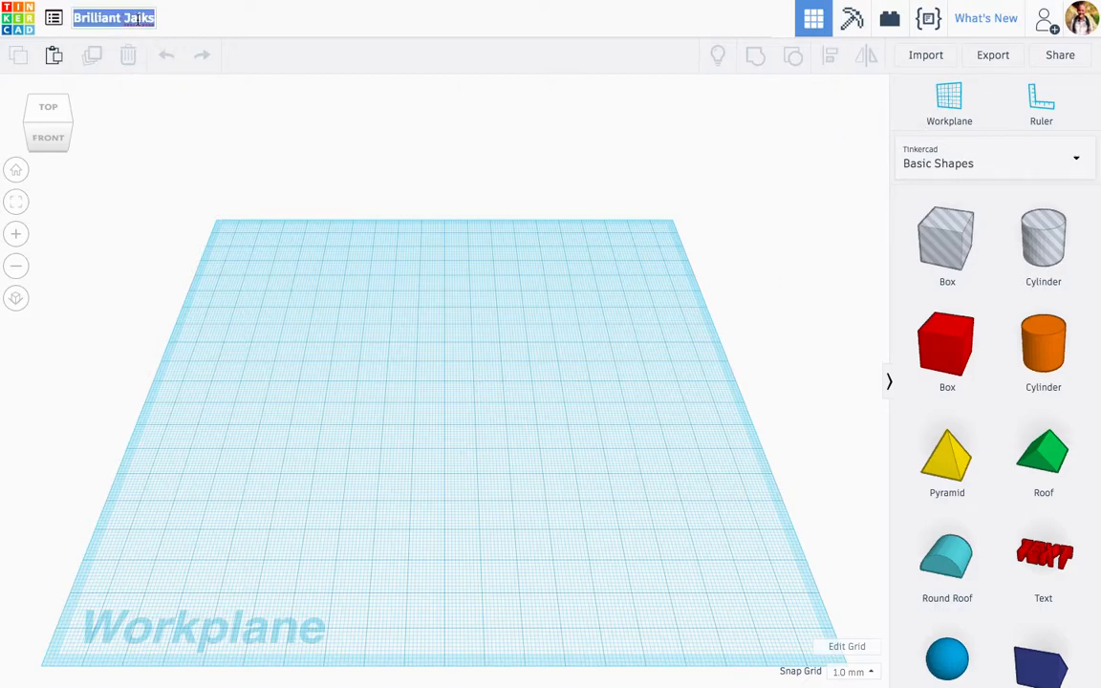
{"action": "key", "text": "BackSpace"}
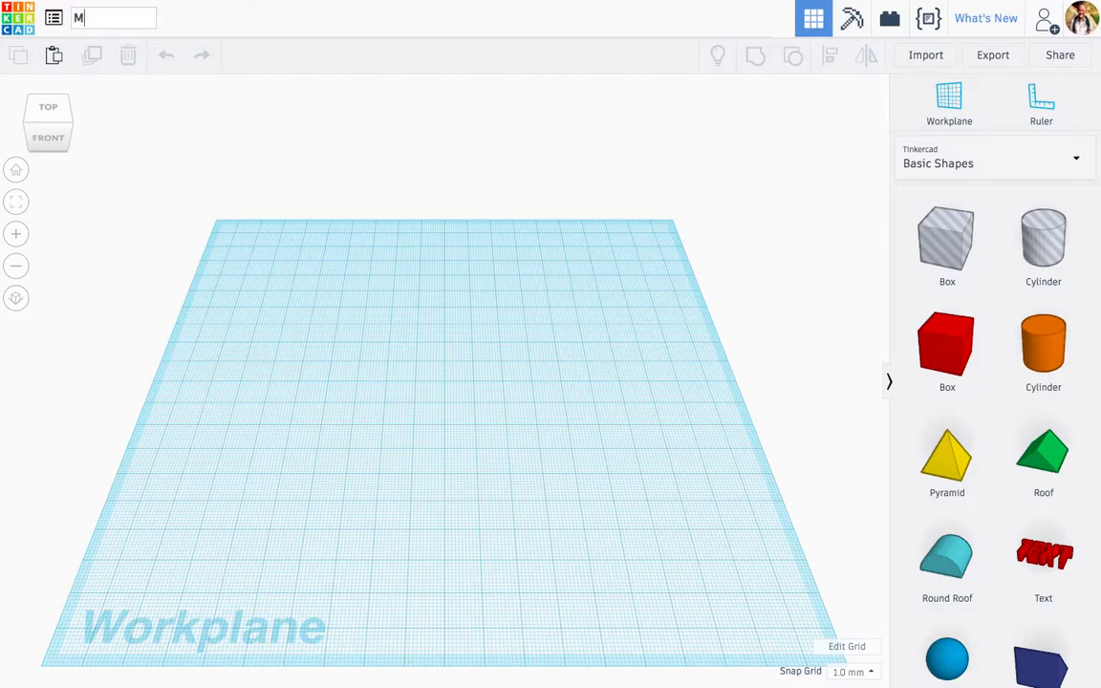
{"action": "type", "text": "My First Project"}
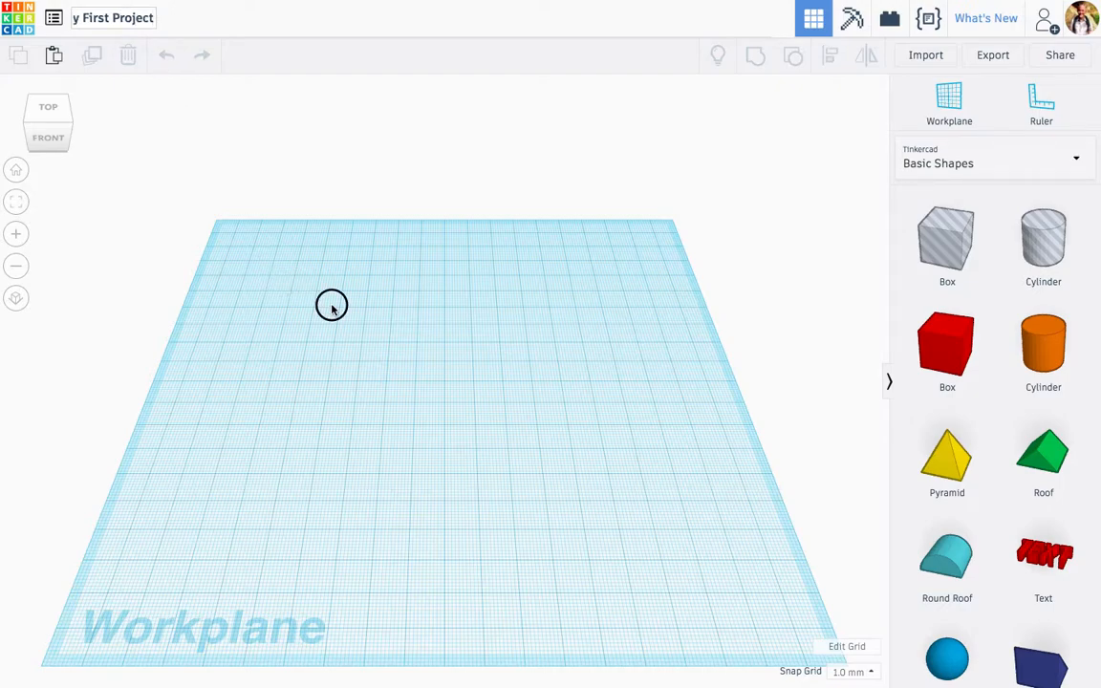
{"action": "key", "text": "Return"}
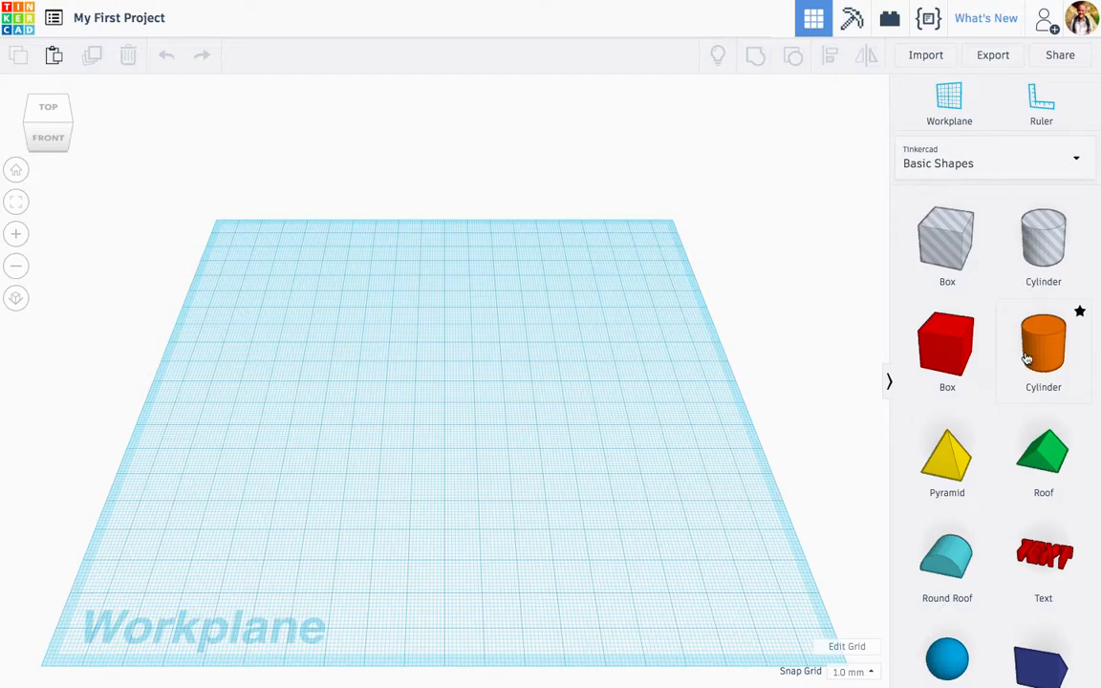
Step: Place a solid red Box left of the workplane's centre, collapse its shape settings and check its dimensions
{"action": "left_click_drag", "start_coordinate": [961, 353], "coordinate": [383, 395]}
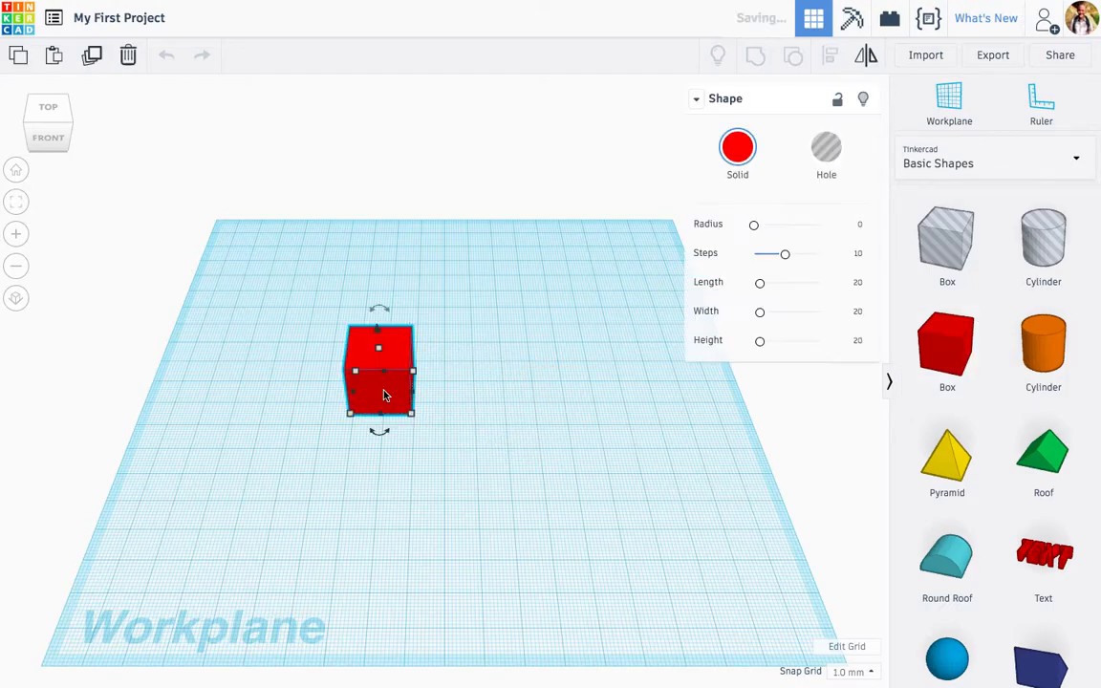
{"action": "left_click", "coordinate": [695, 98]}
{"action": "mouse_move", "coordinate": [413, 417]}
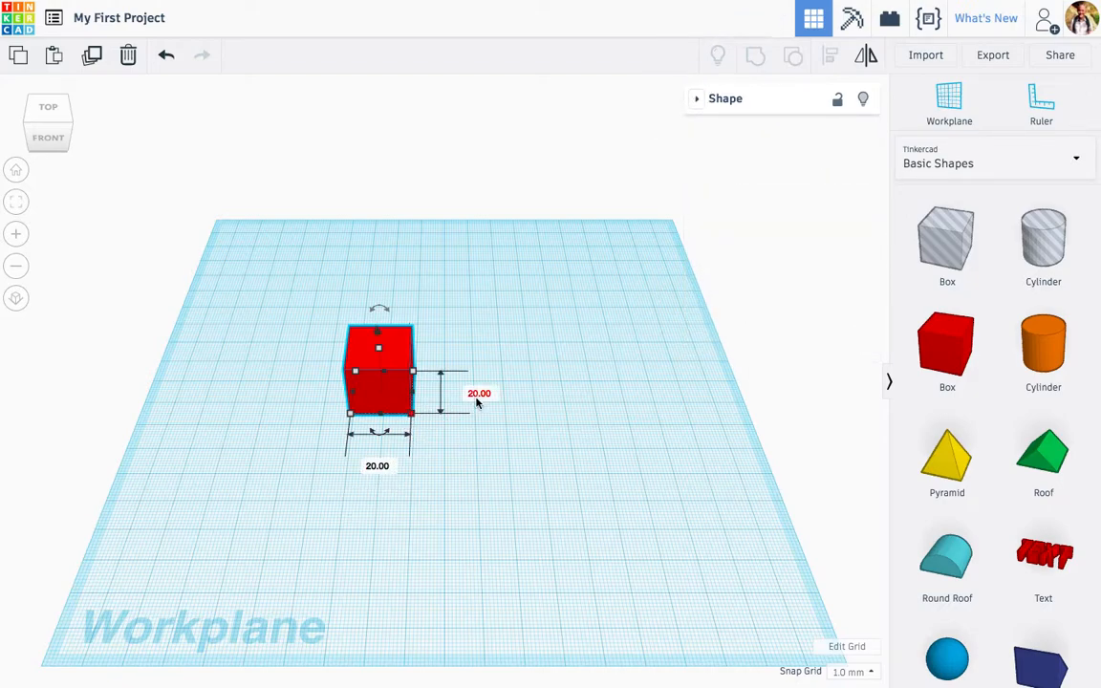
{"action": "right_click_drag", "start_coordinate": [460, 418], "coordinate": [449, 368]}
{"action": "mouse_move", "coordinate": [379, 336]}
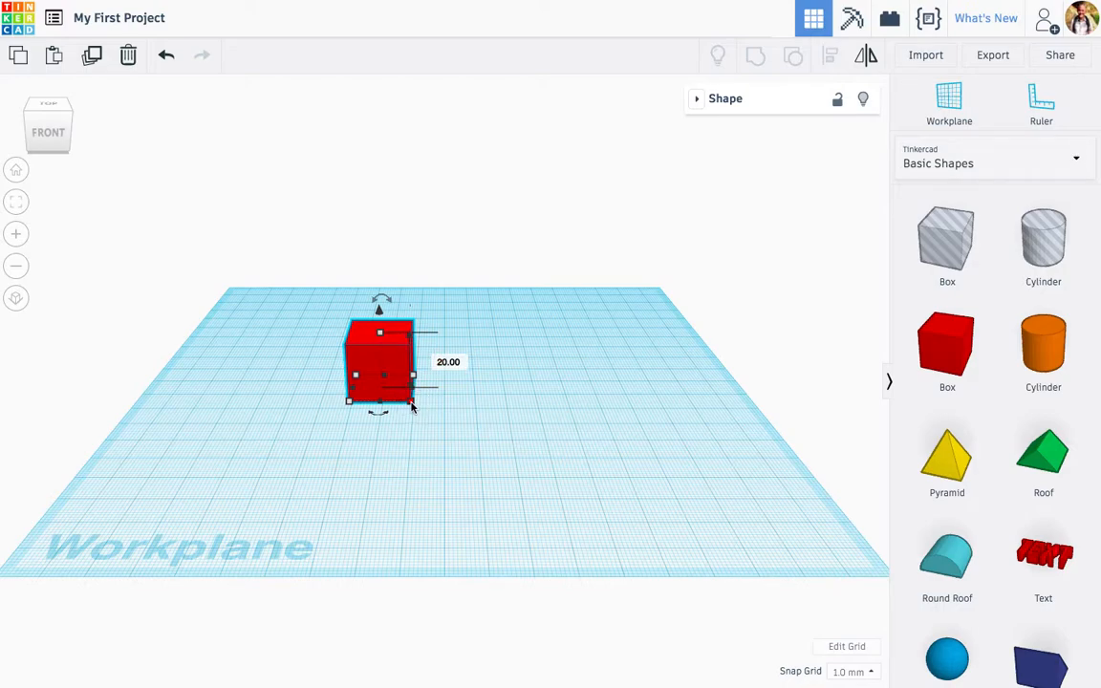
{"action": "mouse_move", "coordinate": [413, 404]}
Step: Stretch the box from its front corner to a depth of about 55 mm and set its width to 100 mm
{"action": "left_click_drag", "start_coordinate": [410, 401], "coordinate": [576, 459]}
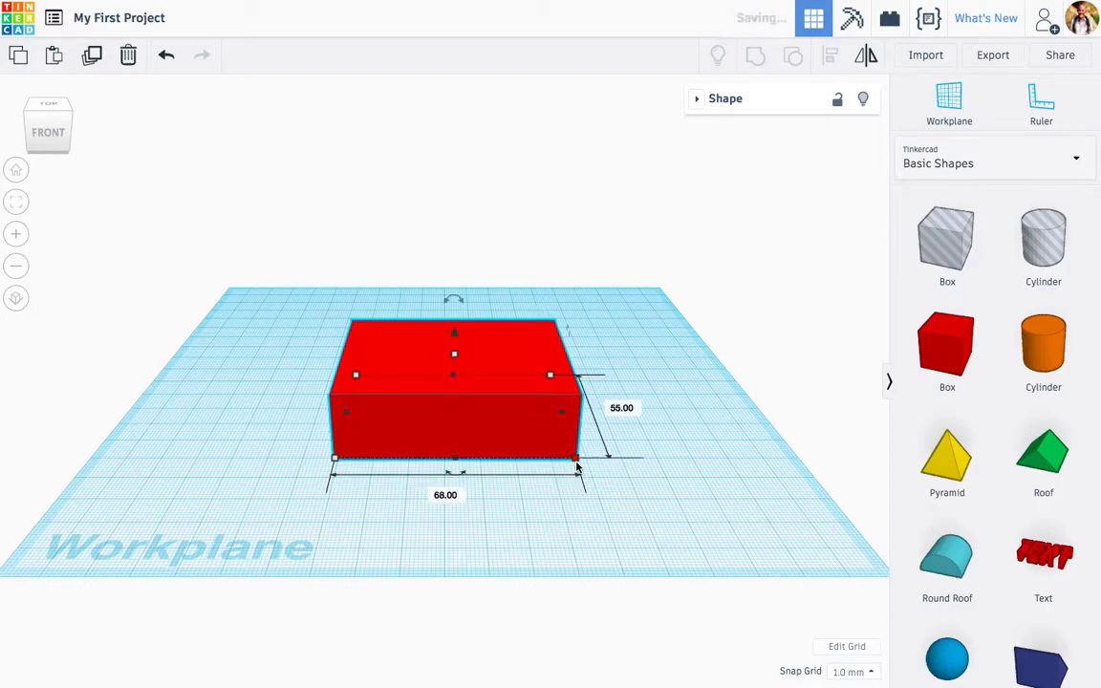
{"action": "left_click", "coordinate": [440, 495]}
{"action": "type", "text": "1"}
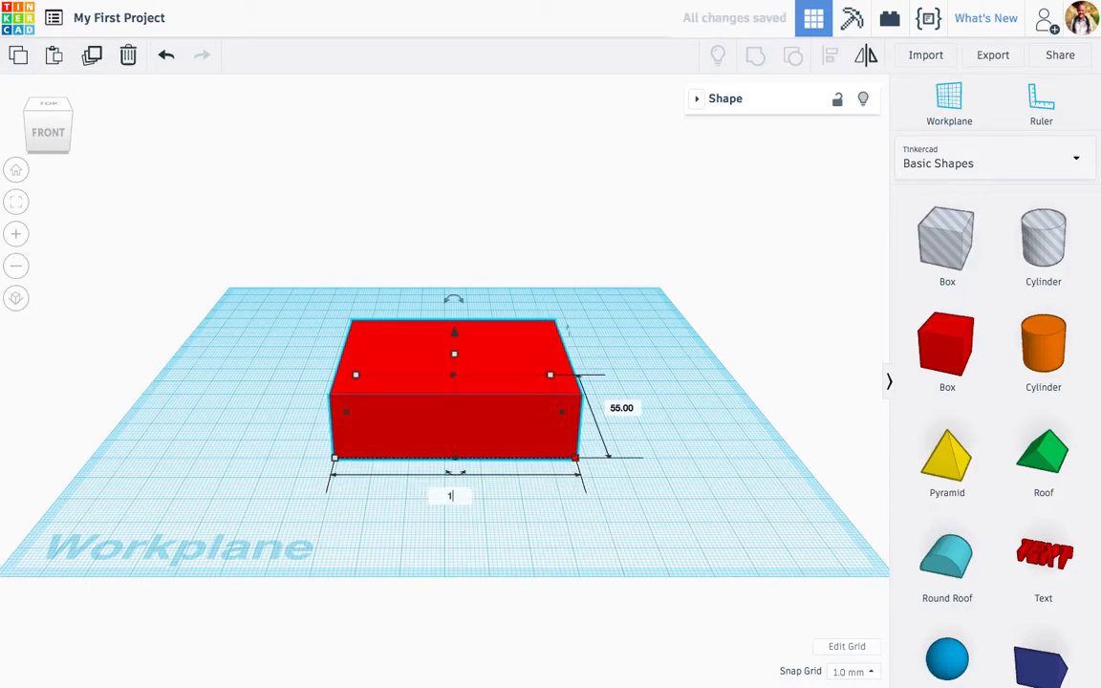
{"action": "key", "text": "Return"}
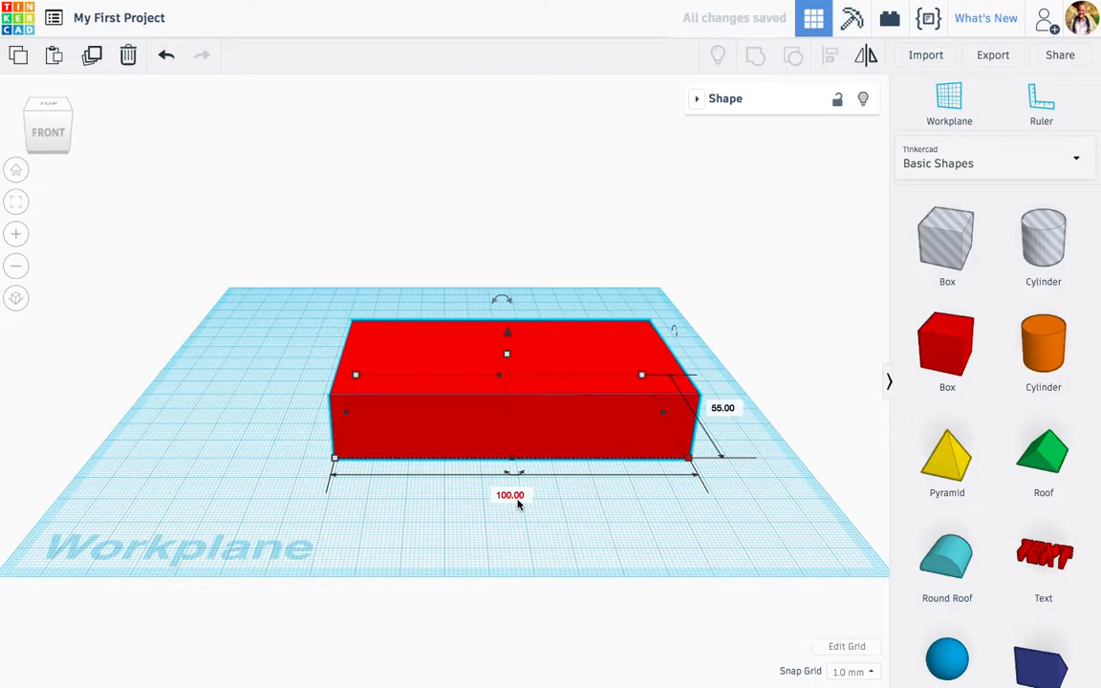
Step: Set the red box's depth to 100 mm and slide it sideways to the middle of the workplane
{"action": "left_click", "coordinate": [723, 409]}
{"action": "type", "text": "1"}
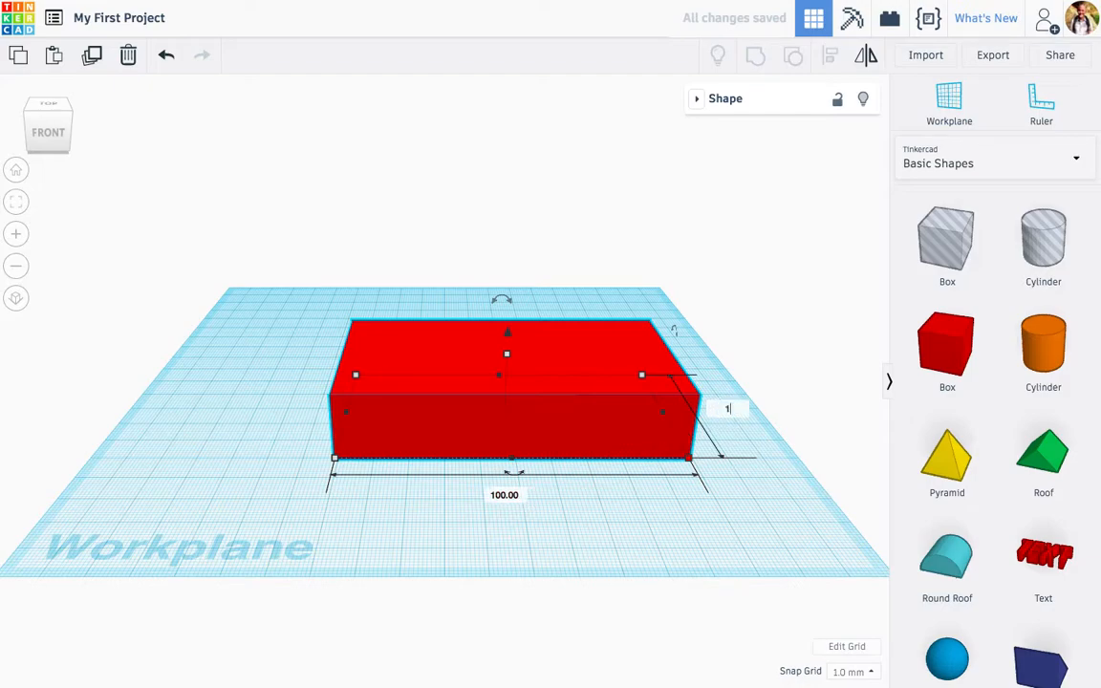
{"action": "type", "text": "00"}
{"action": "key", "text": "Return"}
{"action": "left_click_drag", "start_coordinate": [559, 363], "coordinate": [487, 371]}
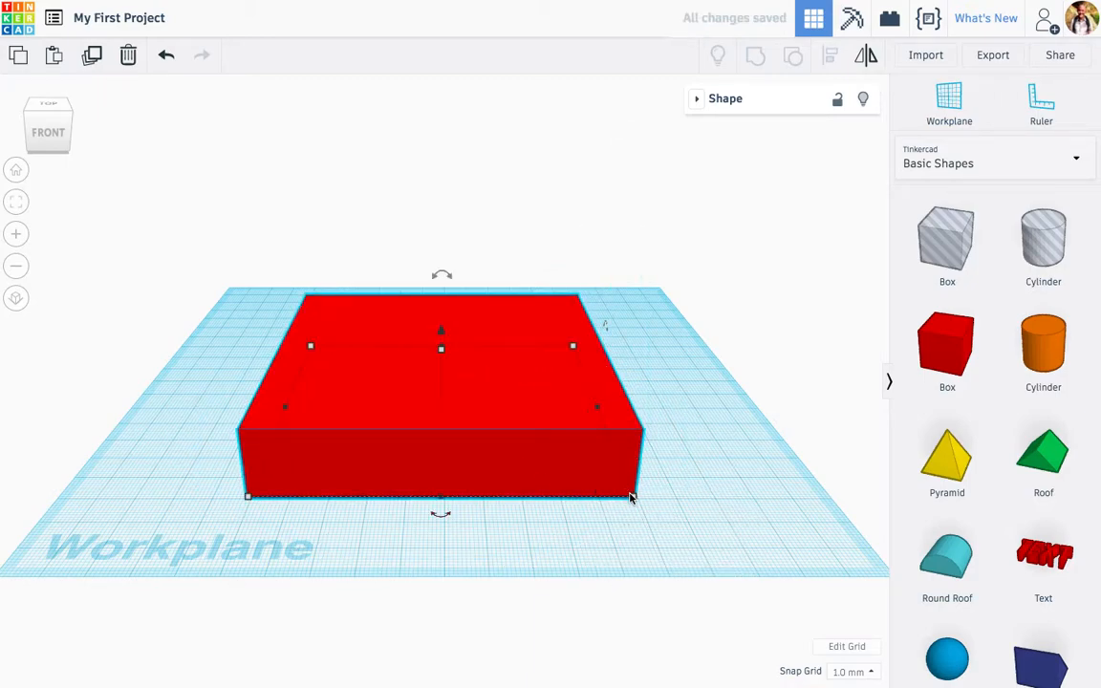
Step: Set the red box's height to 10 mm and deselect it
{"action": "mouse_move", "coordinate": [443, 352]}
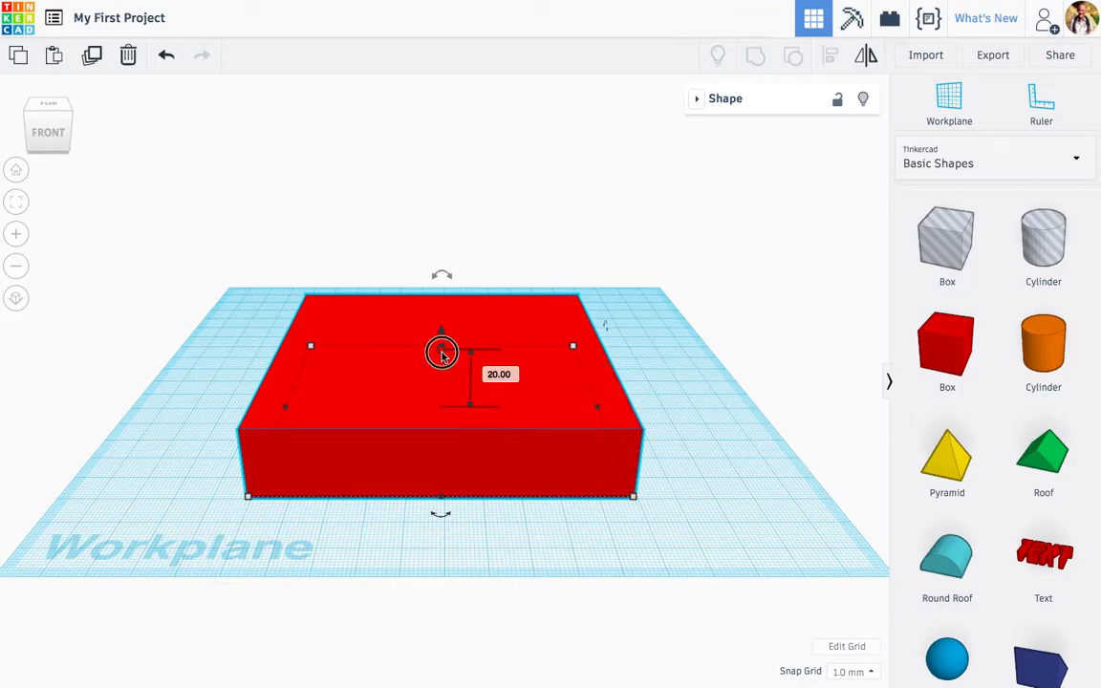
{"action": "left_click", "coordinate": [521, 382]}
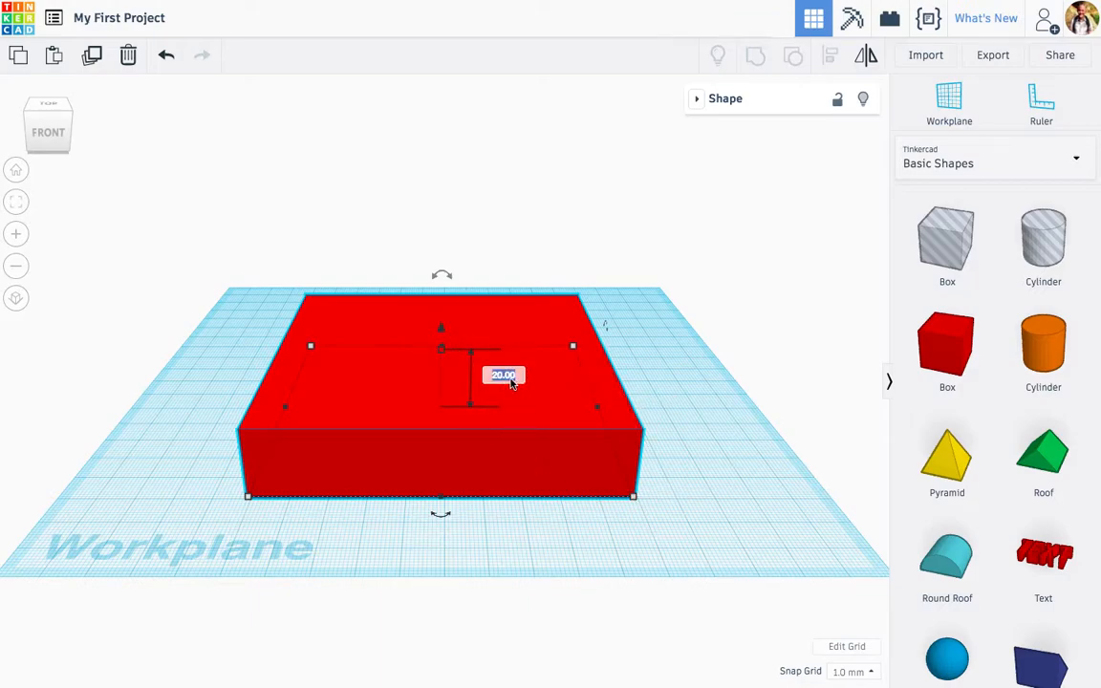
{"action": "type", "text": "10"}
{"action": "key", "text": "Return"}
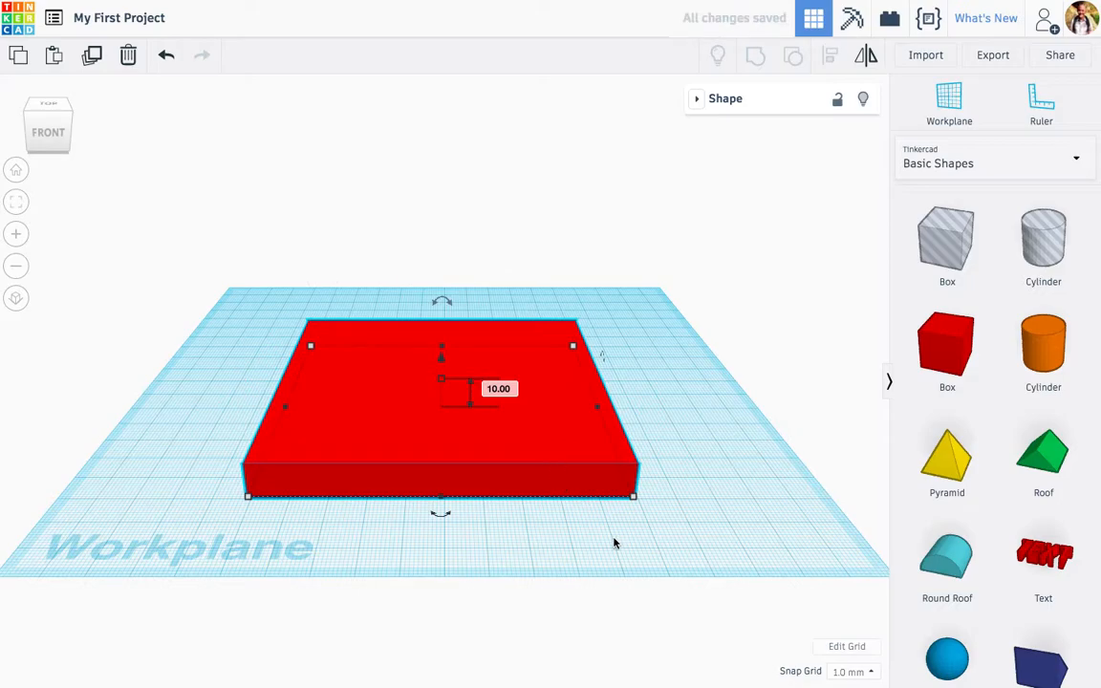
{"action": "left_click", "coordinate": [826, 561]}
Step: Examine the flat box from above, zooming out and fitting the view to the box and to the whole design
{"action": "right_click_drag", "start_coordinate": [702, 445], "coordinate": [718, 580]}
{"action": "scroll", "coordinate": [717, 580], "scroll_direction": "down", "scroll_amount": 5}
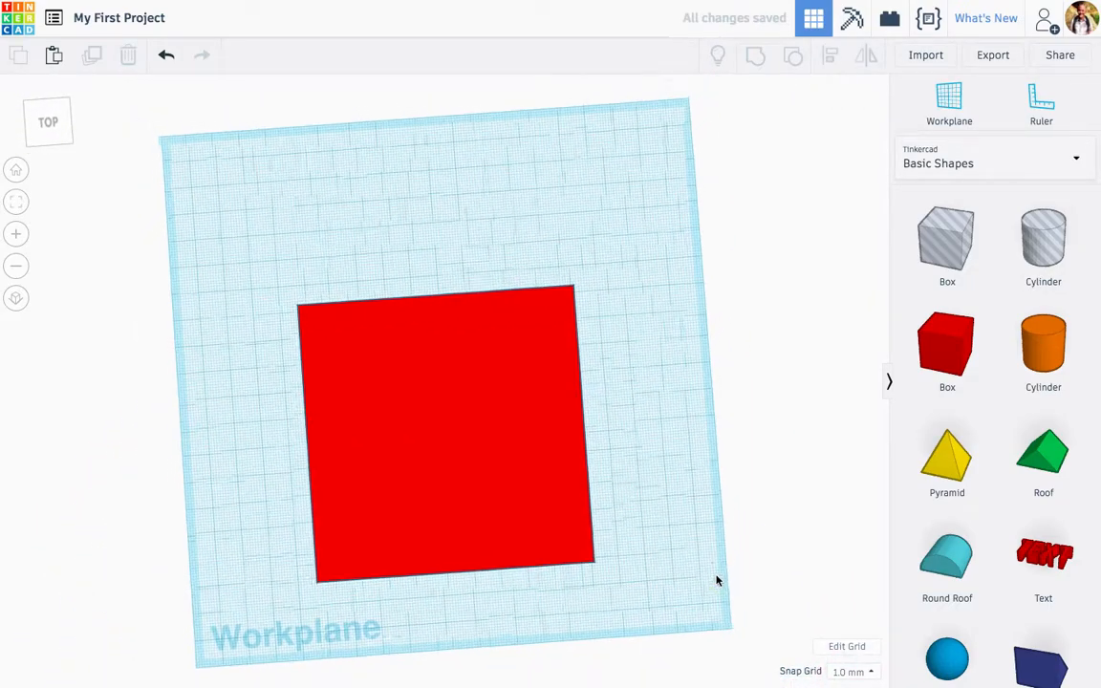
{"action": "scroll", "coordinate": [707, 576], "scroll_direction": "down", "scroll_amount": 2}
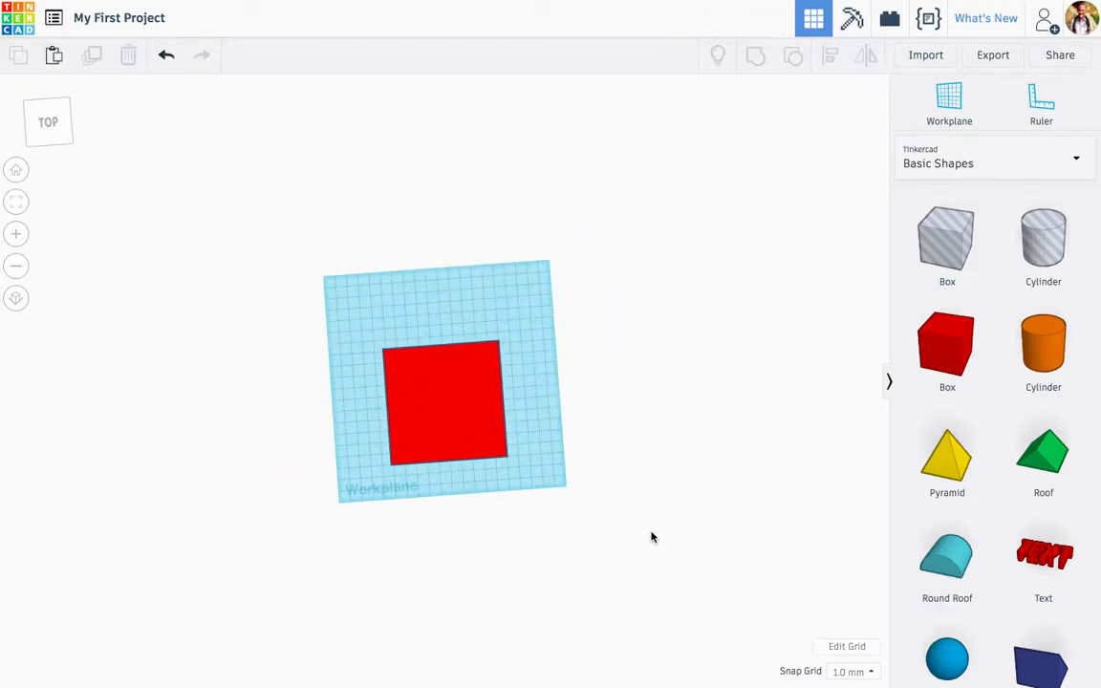
{"action": "left_click", "coordinate": [490, 419]}
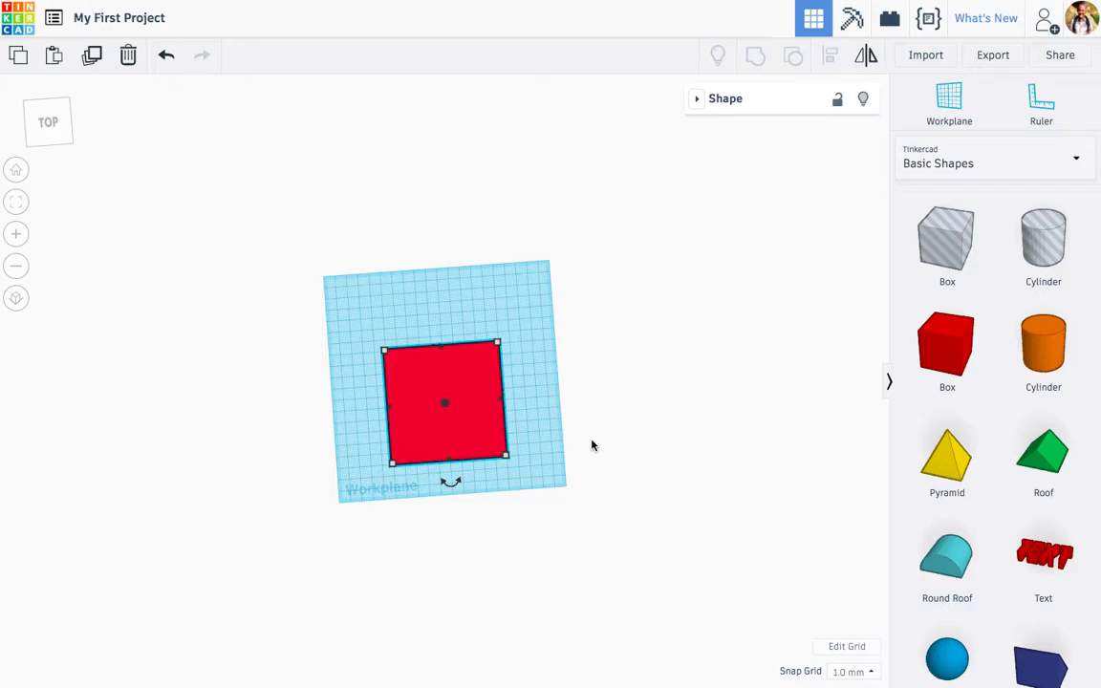
{"action": "key", "text": "f"}
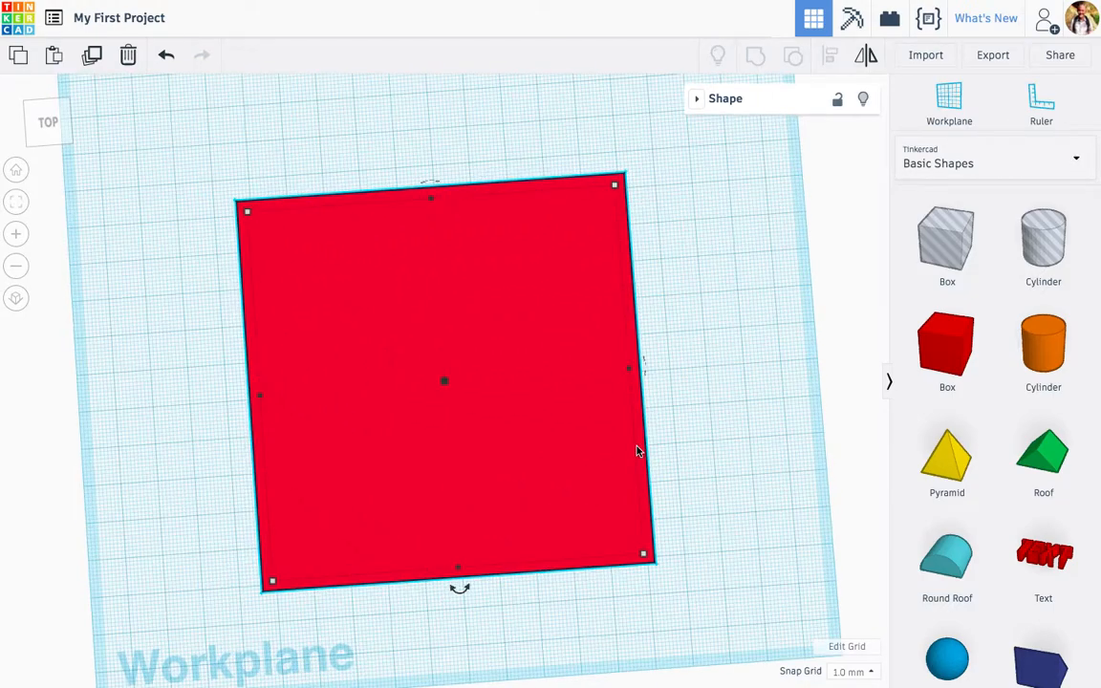
{"action": "left_click", "coordinate": [739, 478]}
{"action": "key", "text": "f"}
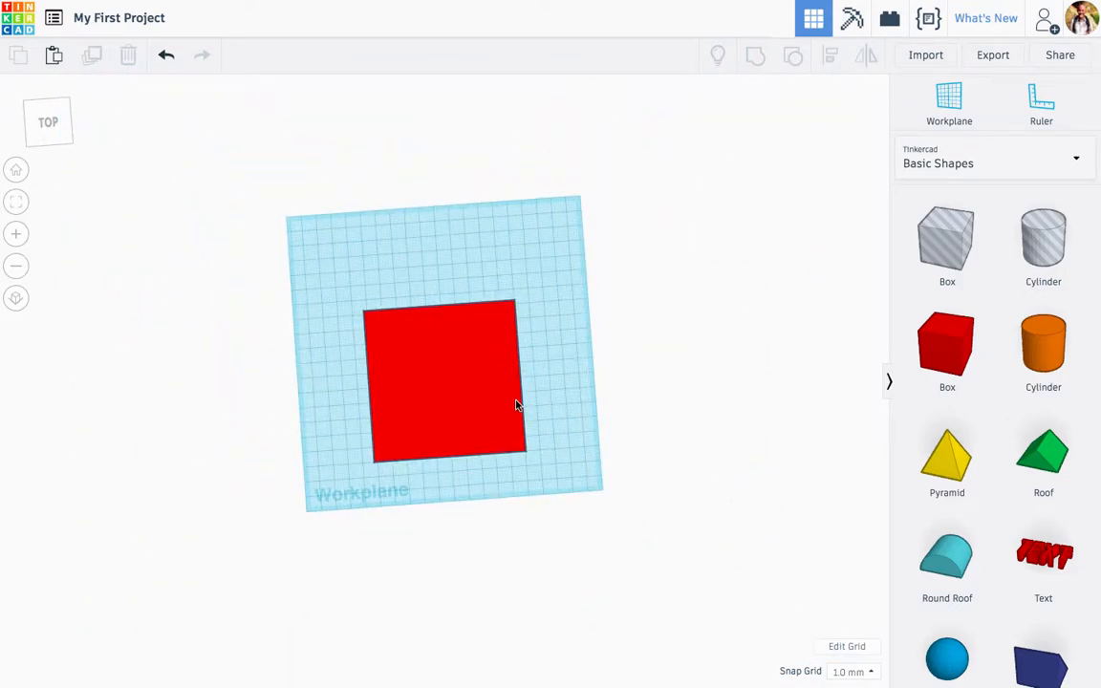
{"action": "left_click", "coordinate": [487, 393]}
{"action": "key", "text": "f"}
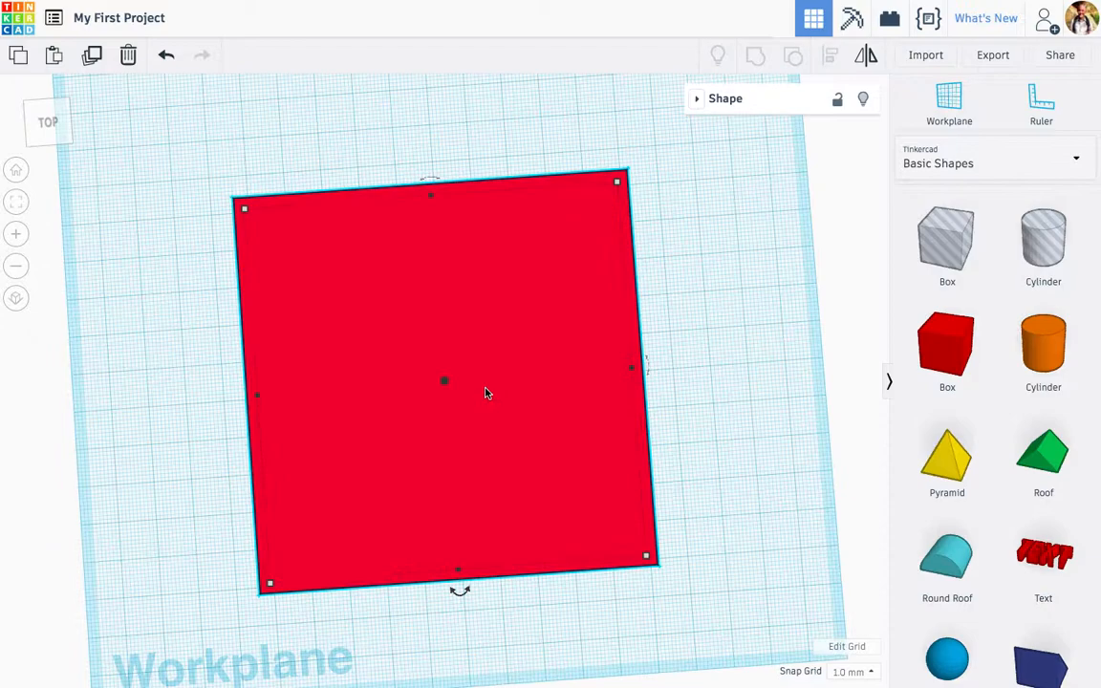
Step: Place an orange Cylinder behind the box to try focusing the view on each shape, and delete the cylinder
{"action": "left_click_drag", "start_coordinate": [1044, 344], "coordinate": [584, 111]}
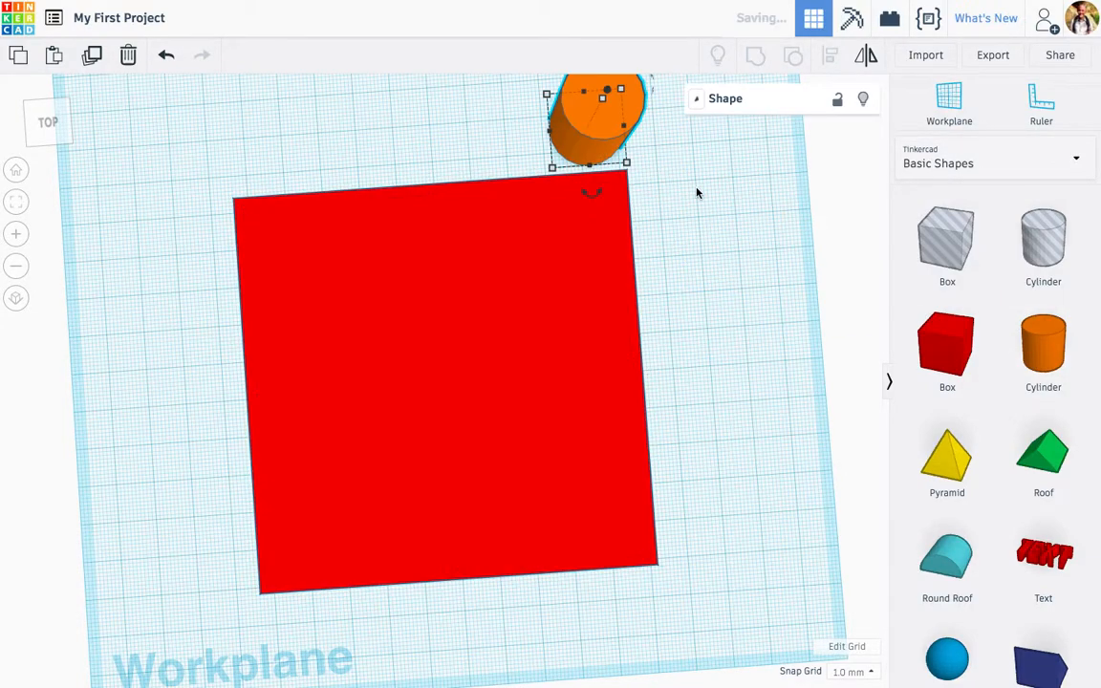
{"action": "left_click", "coordinate": [700, 192]}
{"action": "left_click", "coordinate": [608, 113]}
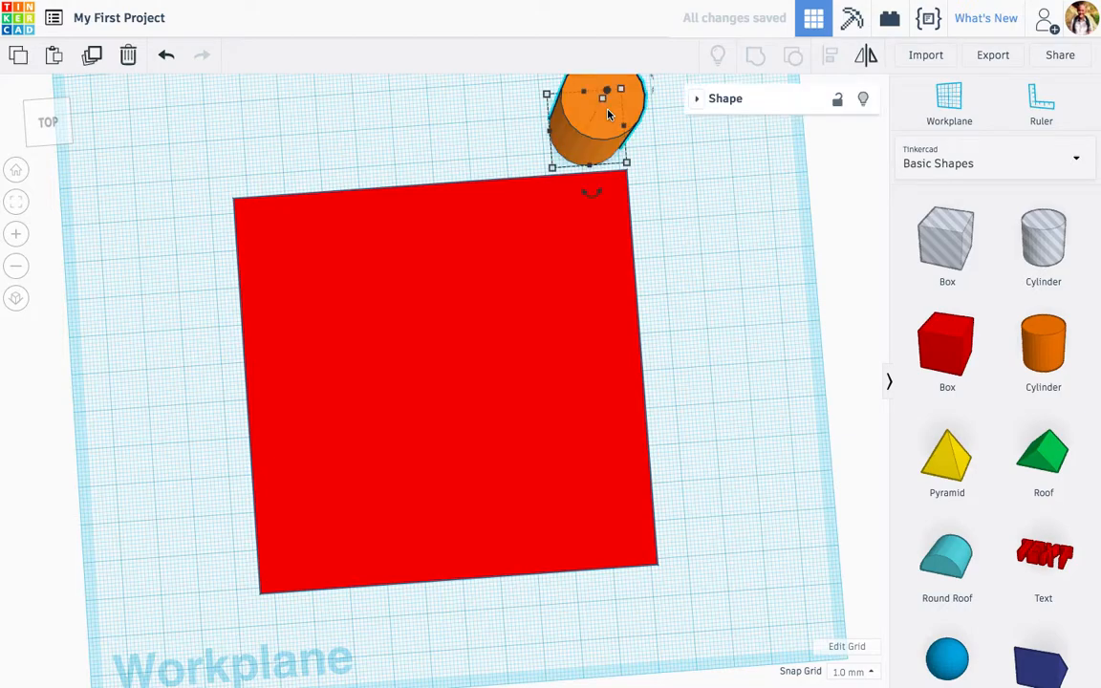
{"action": "key", "text": "f"}
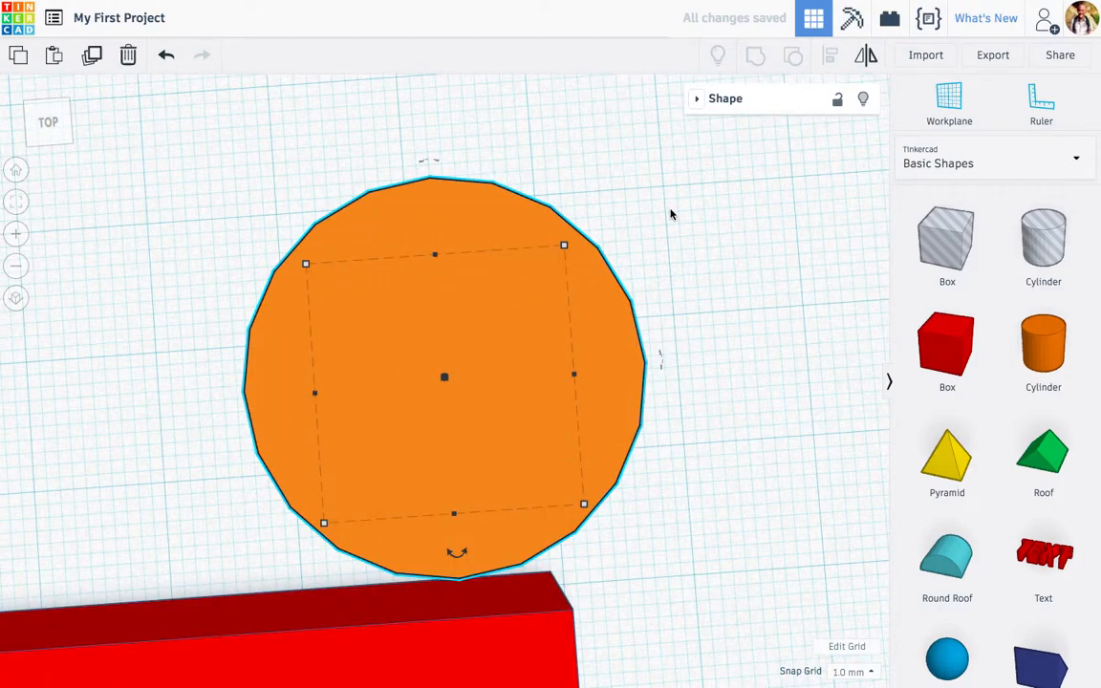
{"action": "left_click", "coordinate": [553, 634]}
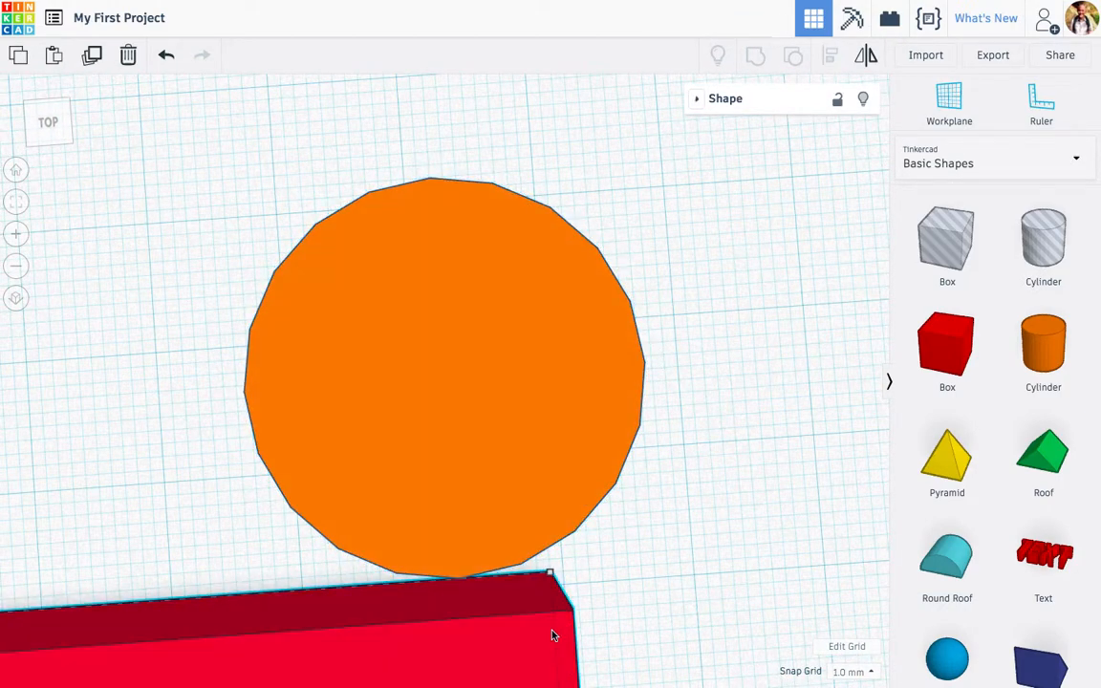
{"action": "key", "text": "f"}
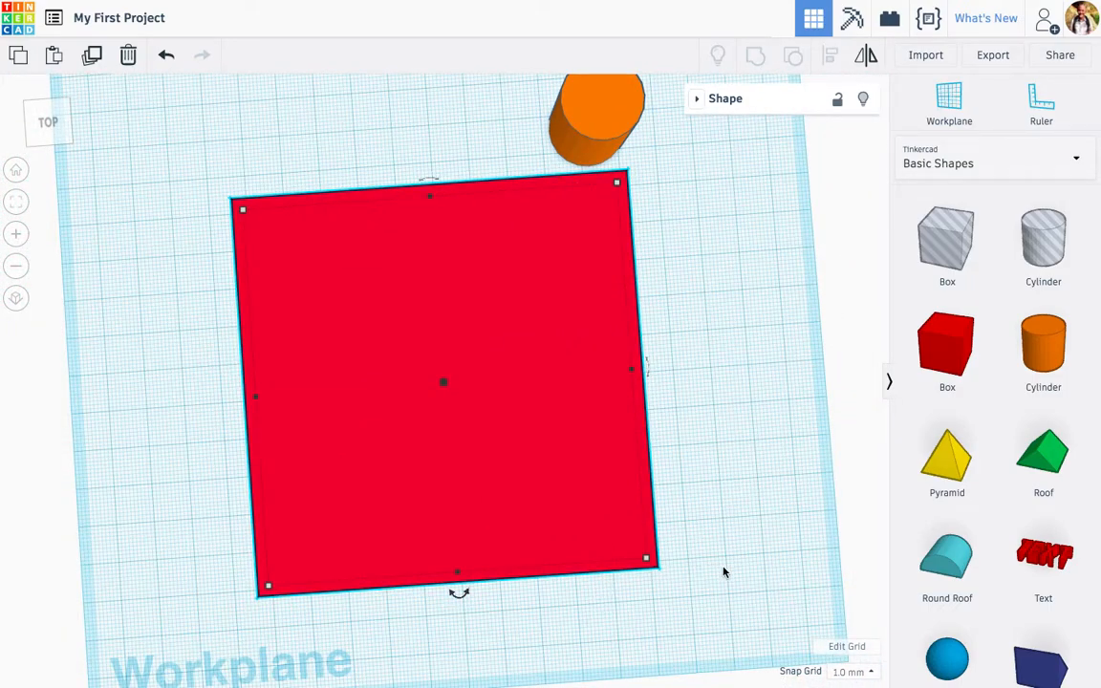
{"action": "left_click", "coordinate": [725, 572]}
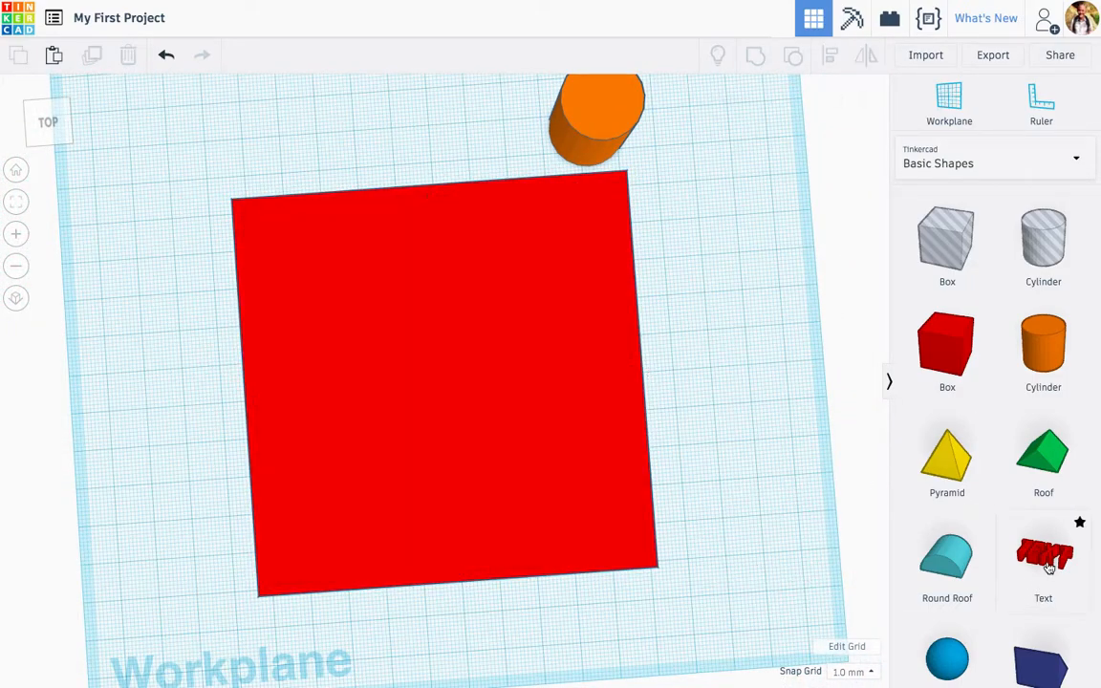
{"action": "left_click", "coordinate": [629, 128]}
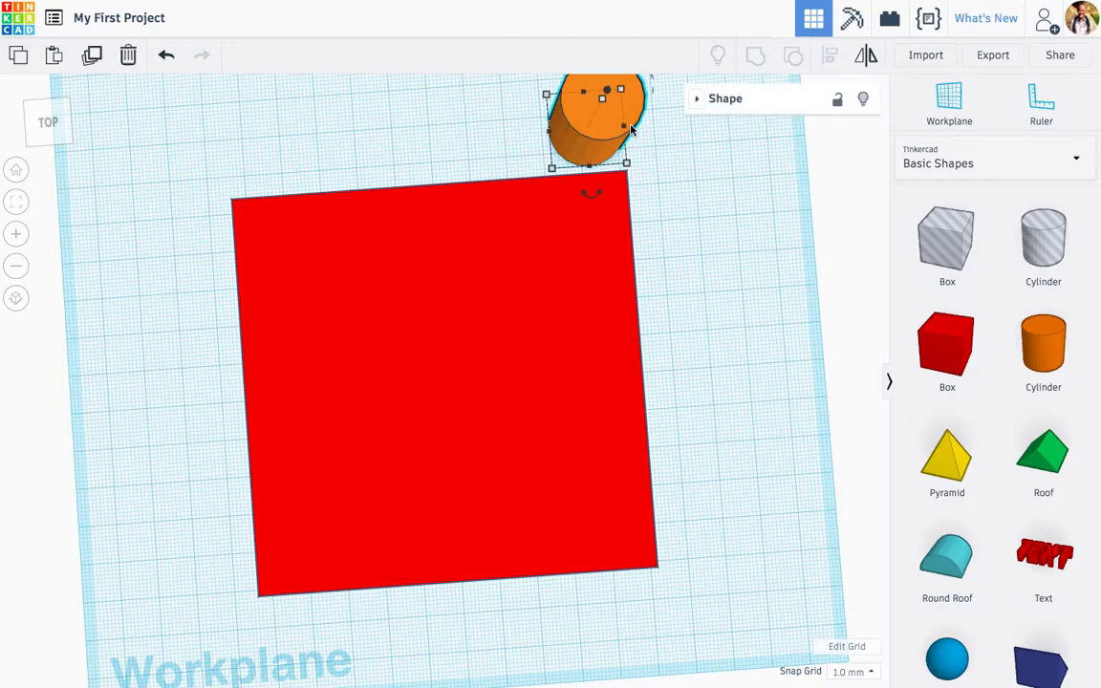
{"action": "key", "text": "Delete"}
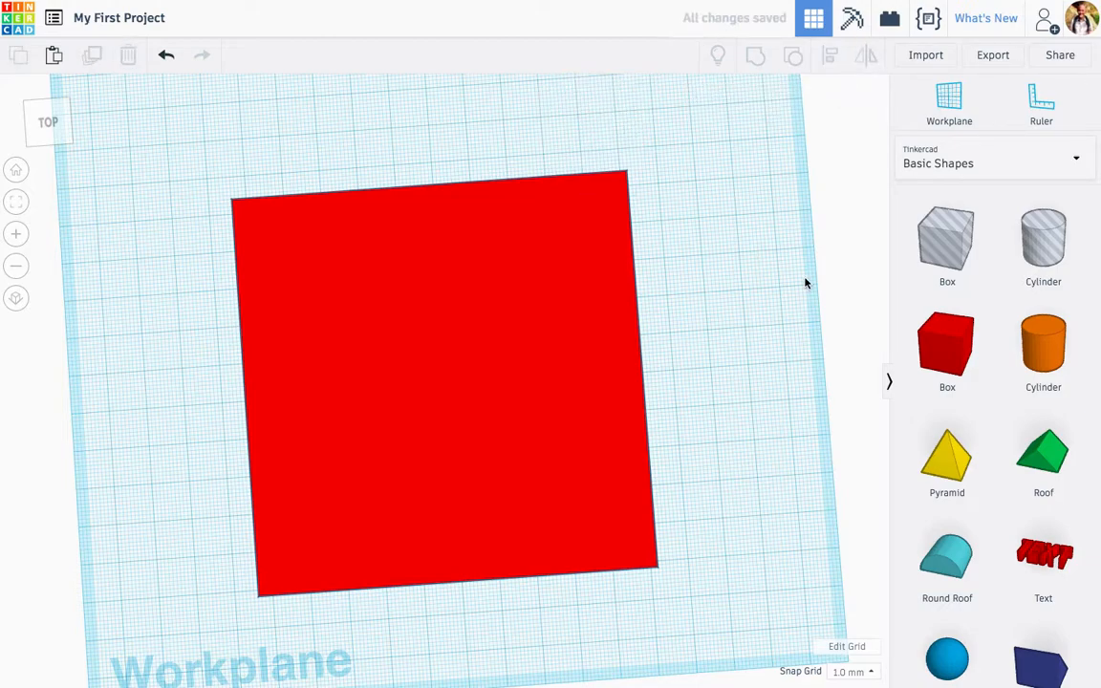
Step: Place a solid Star from Basic Shapes in the middle of the box and slide the box back to expose it
{"action": "scroll", "coordinate": [972, 456], "scroll_direction": "down", "scroll_amount": 3}
{"action": "scroll", "coordinate": [973, 459], "scroll_direction": "down", "scroll_amount": 7}
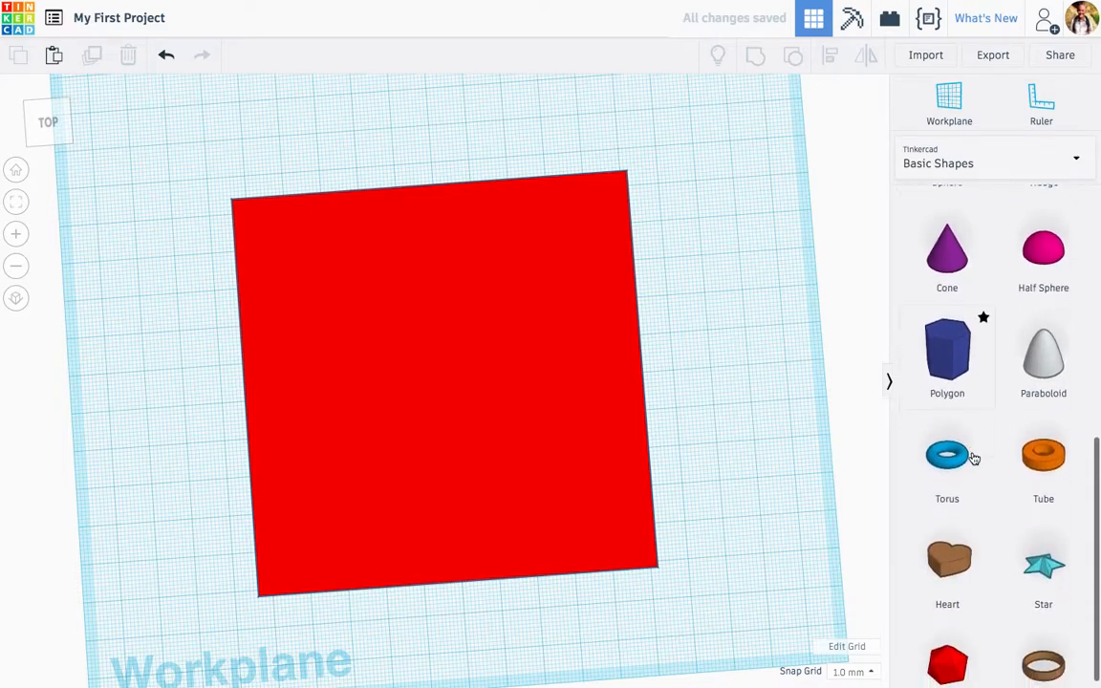
{"action": "scroll", "coordinate": [1063, 570], "scroll_direction": "down", "scroll_amount": 1}
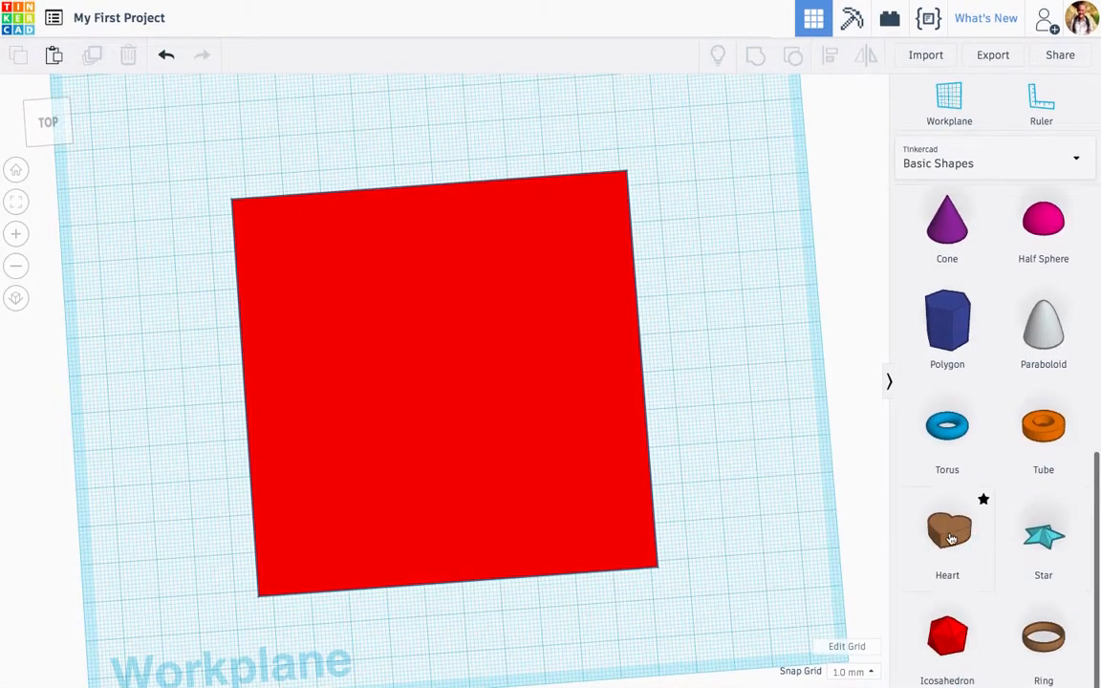
{"action": "left_click_drag", "start_coordinate": [1037, 538], "coordinate": [452, 392]}
{"action": "right_click_drag", "start_coordinate": [451, 399], "coordinate": [453, 374]}
{"action": "mouse_move", "coordinate": [483, 442]}
{"action": "left_mouse_down"}
{"action": "mouse_move", "coordinate": [490, 297]}
{"action": "mouse_move", "coordinate": [473, 444]}
{"action": "mouse_move", "coordinate": [483, 450]}
{"action": "left_mouse_up"}
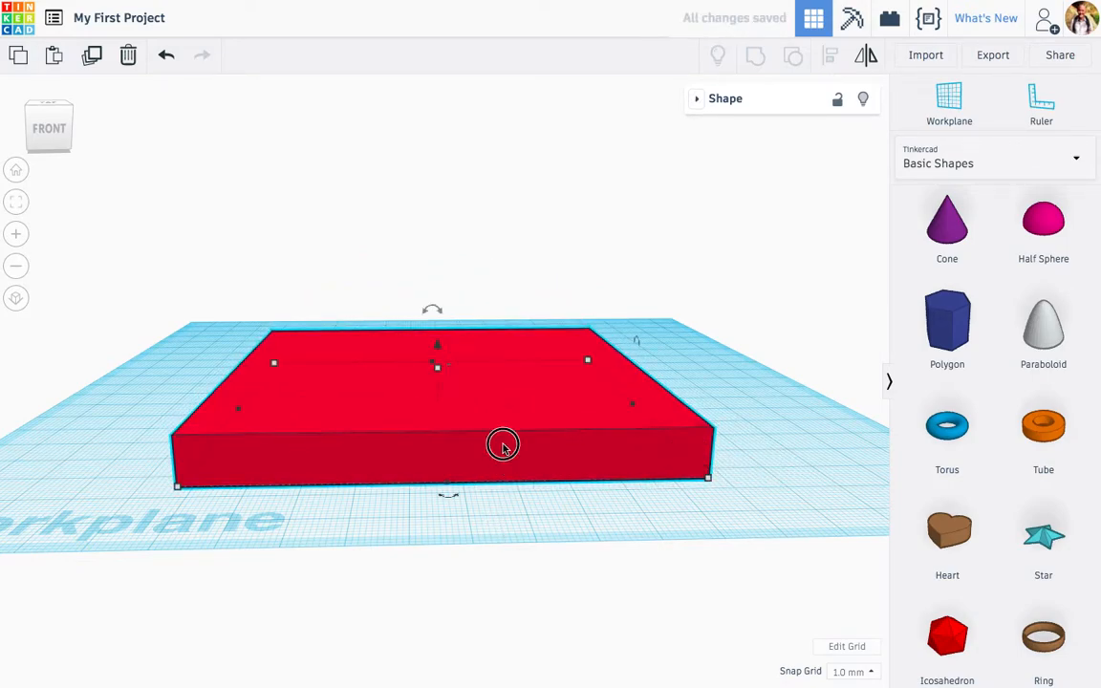
{"action": "left_click_drag", "start_coordinate": [505, 449], "coordinate": [503, 364]}
Step: Set the star's height to 20 mm
{"action": "left_click", "coordinate": [465, 409]}
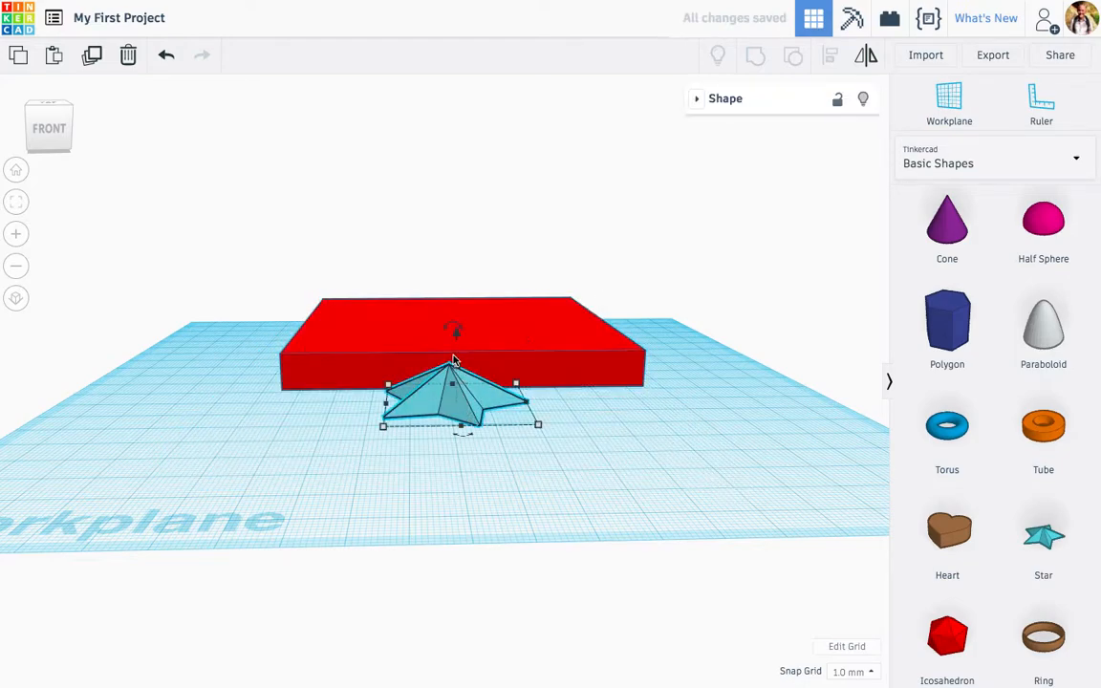
{"action": "left_click_drag", "start_coordinate": [456, 364], "coordinate": [458, 355]}
{"action": "left_click", "coordinate": [519, 372]}
{"action": "type", "text": "20"}
{"action": "key", "text": "Return"}
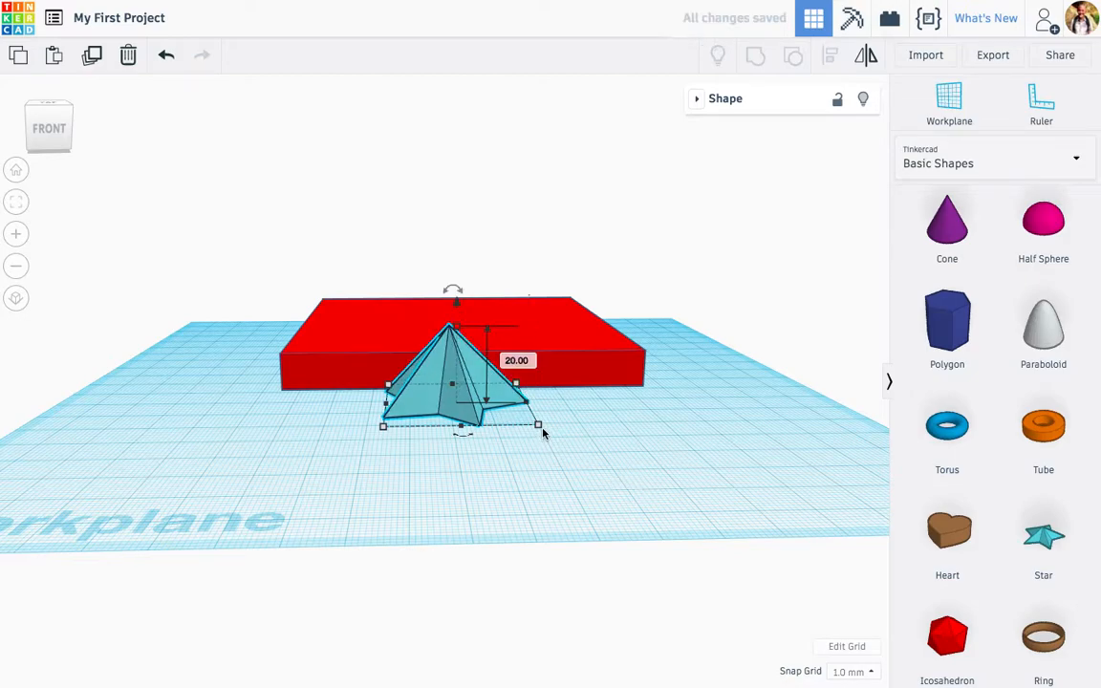
Step: Enlarge the star by stretching its base outward from the front corner
{"action": "mouse_move", "coordinate": [540, 428]}
{"action": "left_click", "coordinate": [466, 451]}
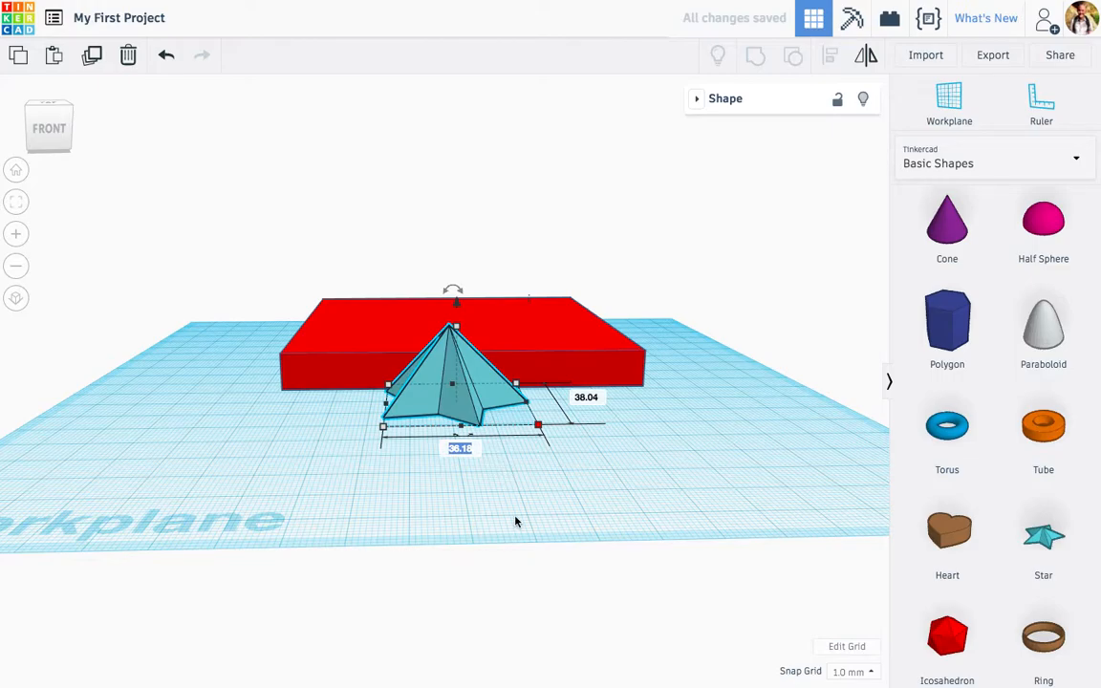
{"action": "right_click_drag", "start_coordinate": [504, 497], "coordinate": [501, 585]}
{"action": "mouse_move", "coordinate": [531, 467]}
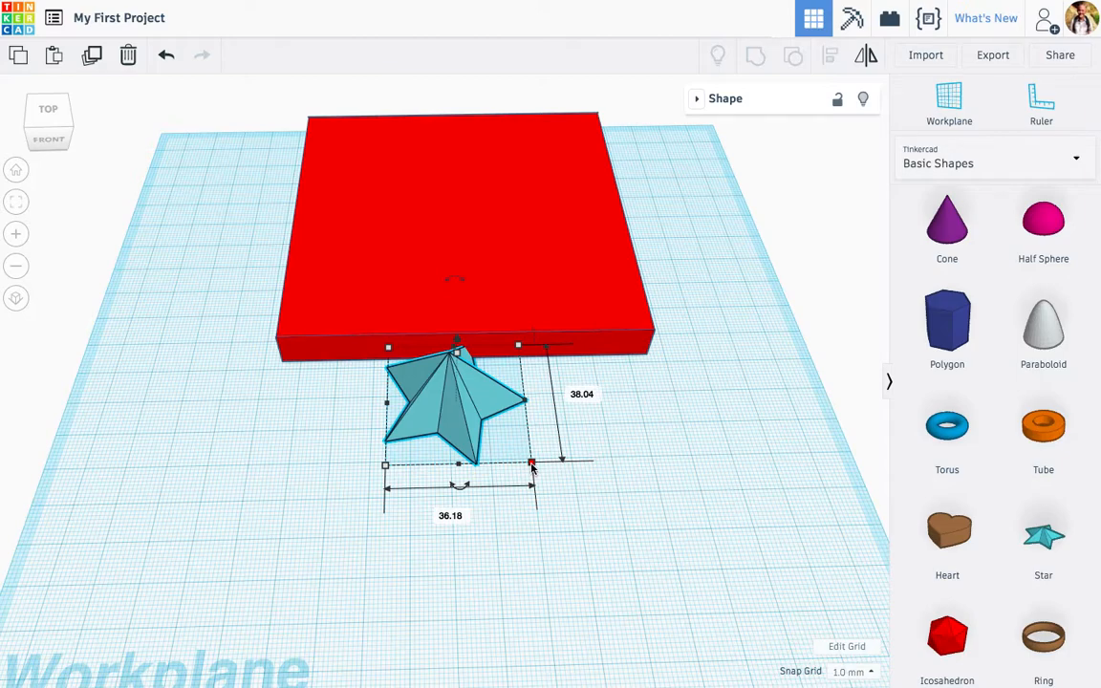
{"action": "left_click_drag", "start_coordinate": [532, 467], "coordinate": [679, 521]}
Step: Reposition the star and the red box so the star stands roughly in the middle of the box
{"action": "left_click_drag", "start_coordinate": [535, 356], "coordinate": [457, 197]}
{"action": "left_click_drag", "start_coordinate": [693, 295], "coordinate": [401, 397]}
{"action": "left_click", "coordinate": [714, 393]}
{"action": "mouse_move", "coordinate": [468, 376]}
{"action": "left_mouse_down"}
{"action": "mouse_move", "coordinate": [400, 197]}
{"action": "mouse_move", "coordinate": [477, 296]}
{"action": "mouse_move", "coordinate": [477, 393]}
{"action": "mouse_move", "coordinate": [486, 382]}
{"action": "left_mouse_up"}
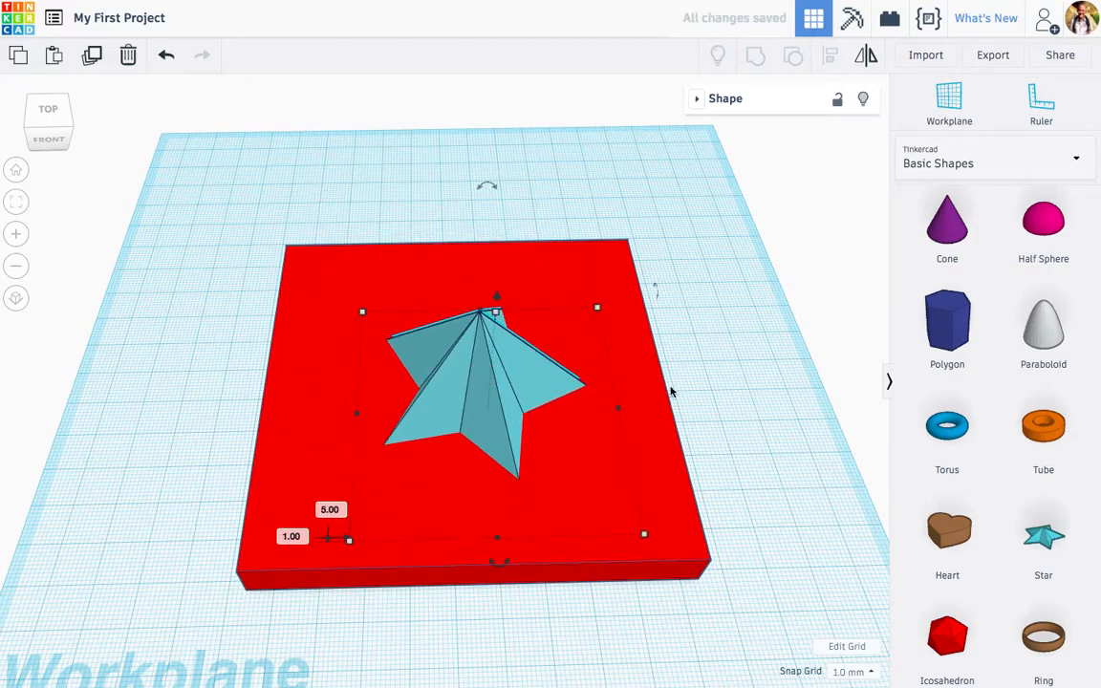
{"action": "left_click", "coordinate": [747, 394]}
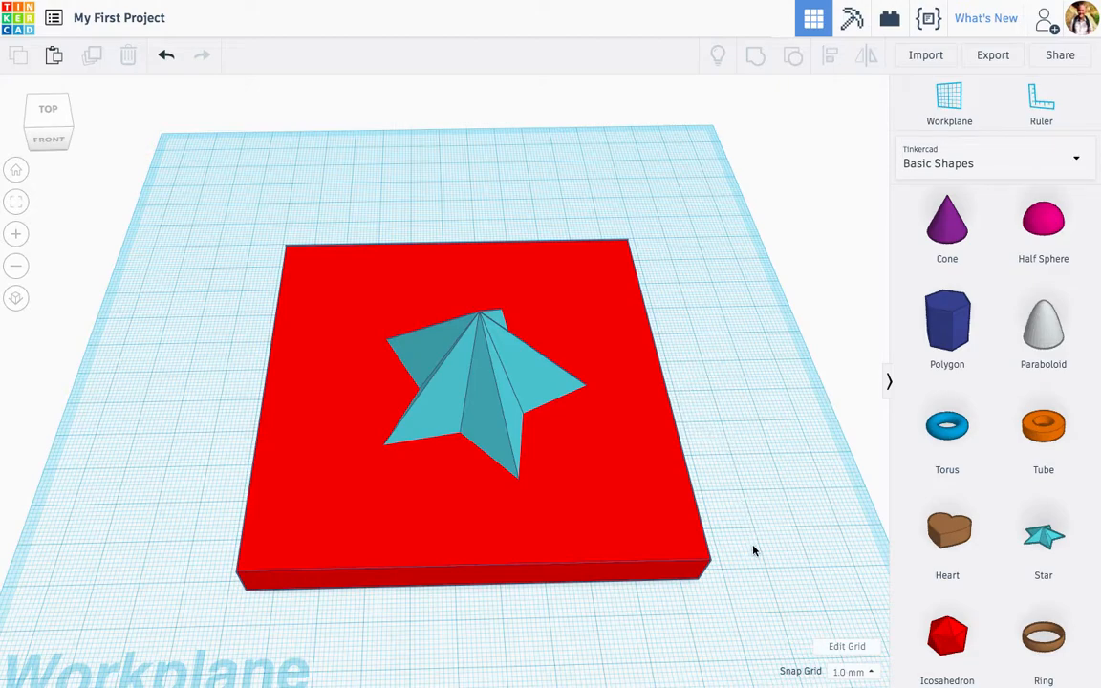
Step: Select the box and the star together and align their centres in both width and depth
{"action": "left_click", "coordinate": [812, 593]}
{"action": "left_click_drag", "start_coordinate": [812, 593], "coordinate": [199, 323]}
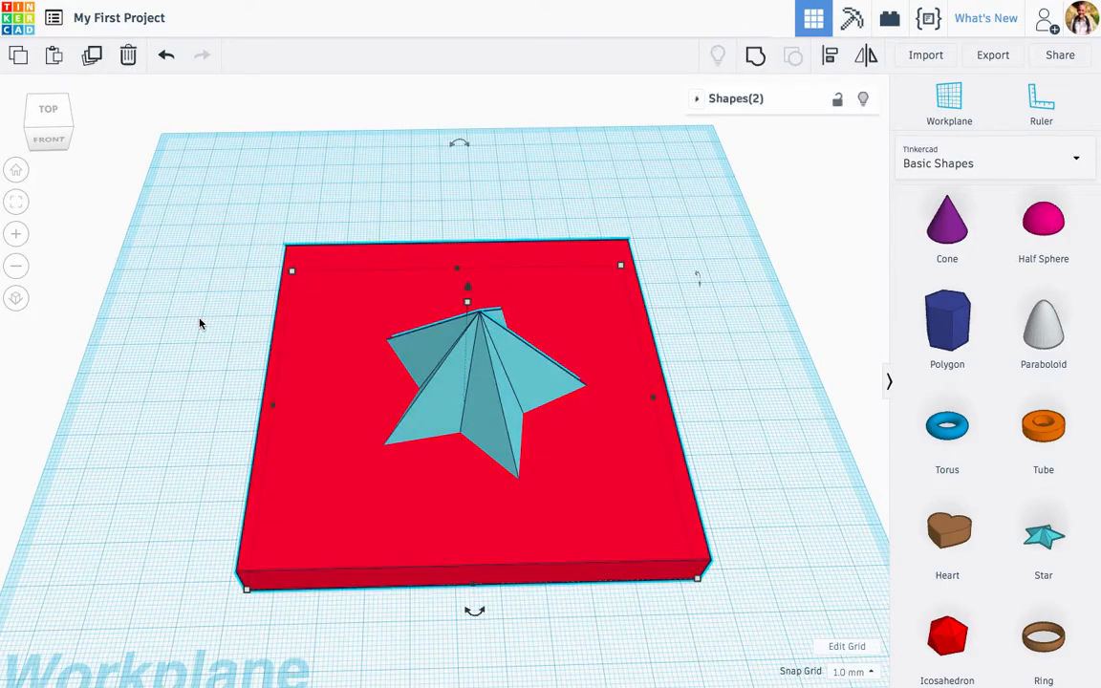
{"action": "left_click", "coordinate": [832, 59]}
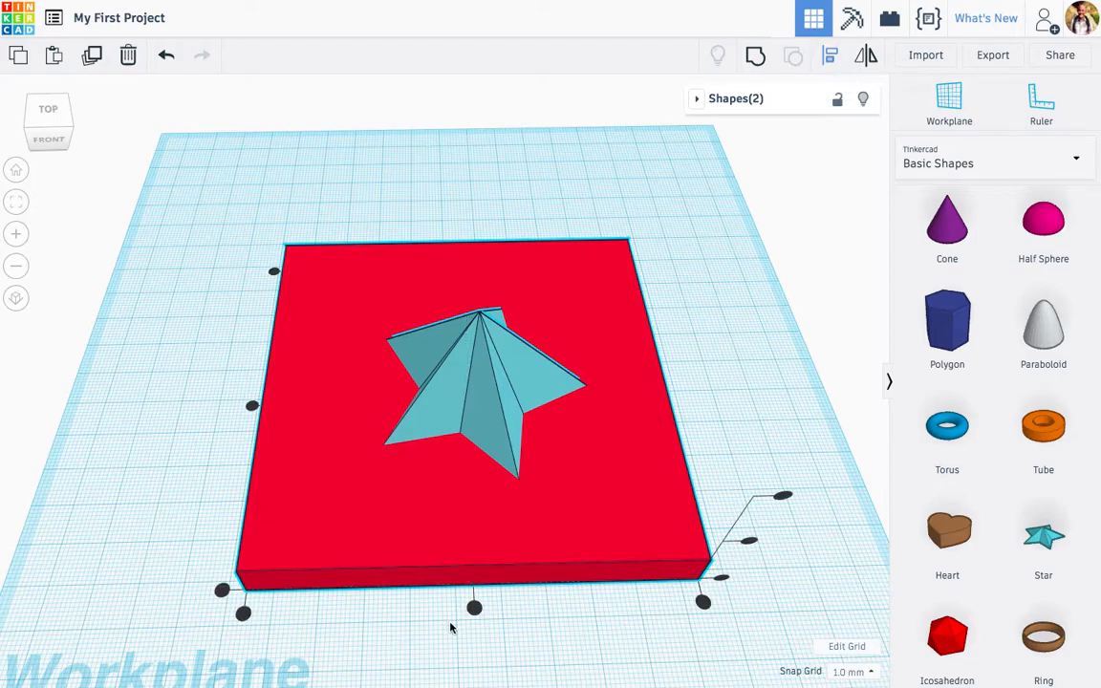
{"action": "left_click", "coordinate": [474, 608]}
{"action": "left_click", "coordinate": [250, 406]}
{"action": "left_click", "coordinate": [760, 461]}
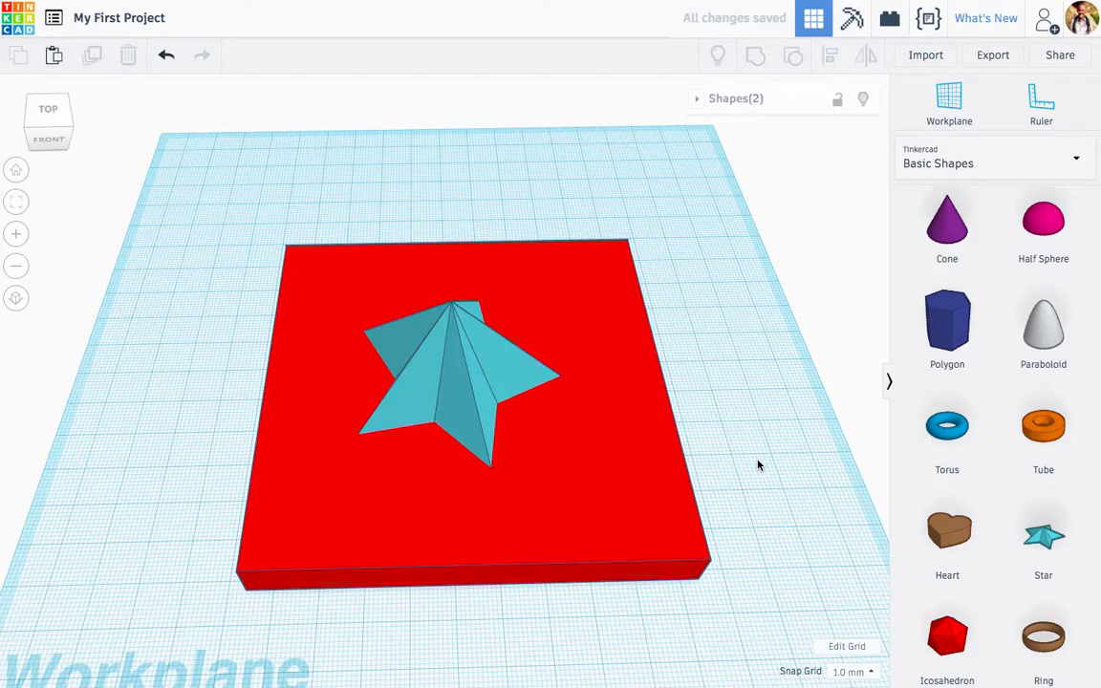
Step: Open the star's shape settings and set its number of points to 15
{"action": "right_click_drag", "start_coordinate": [610, 455], "coordinate": [614, 578]}
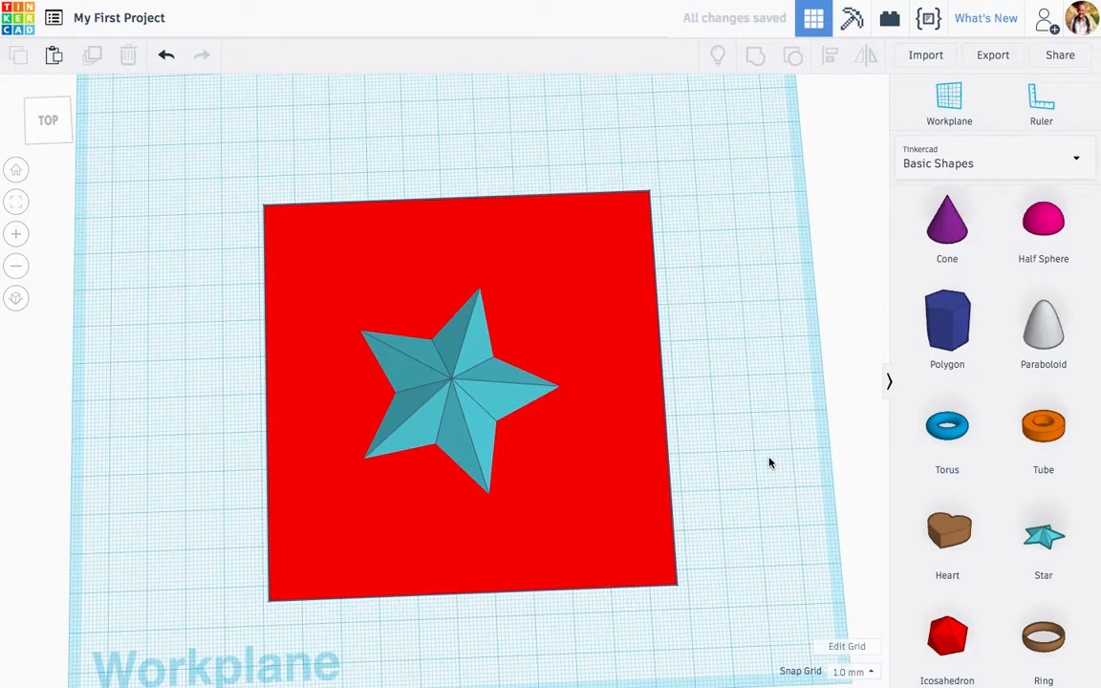
{"action": "left_click", "coordinate": [478, 407]}
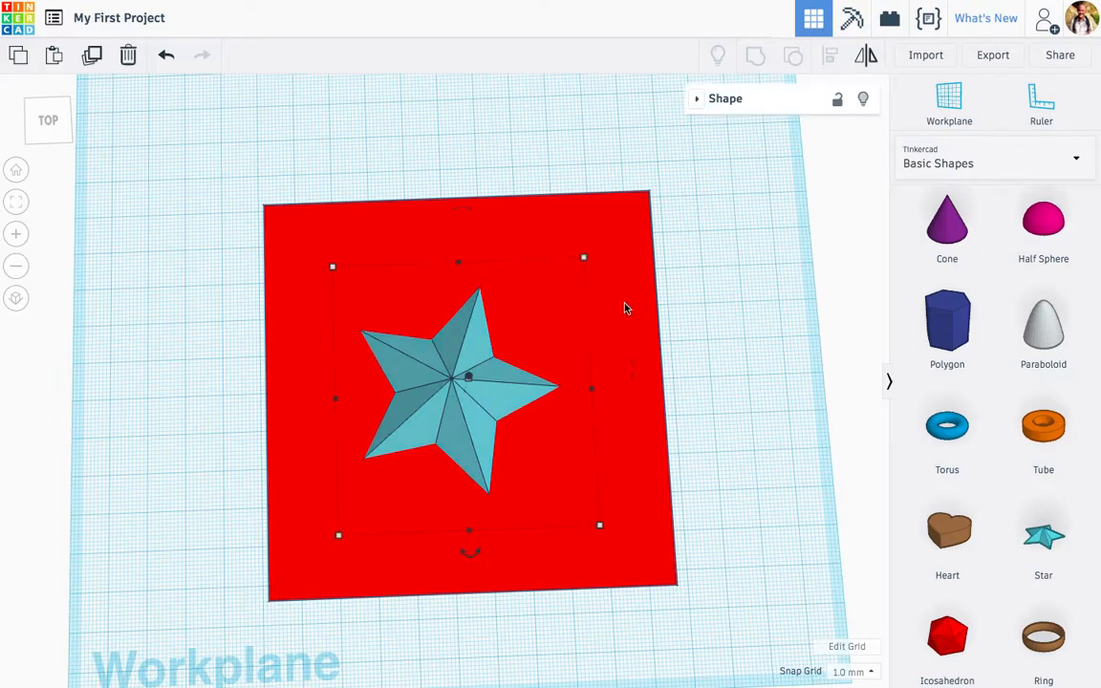
{"action": "left_click", "coordinate": [698, 99]}
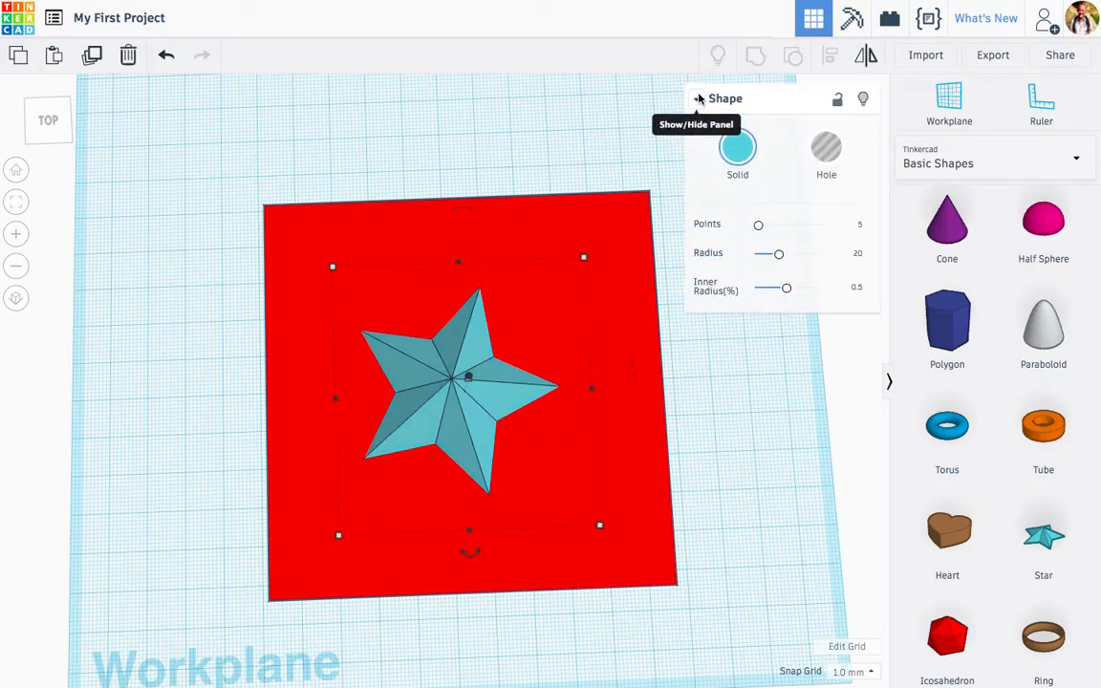
{"action": "left_click", "coordinate": [761, 226]}
{"action": "left_click_drag", "start_coordinate": [767, 230], "coordinate": [776, 225]}
{"action": "left_click", "coordinate": [859, 226]}
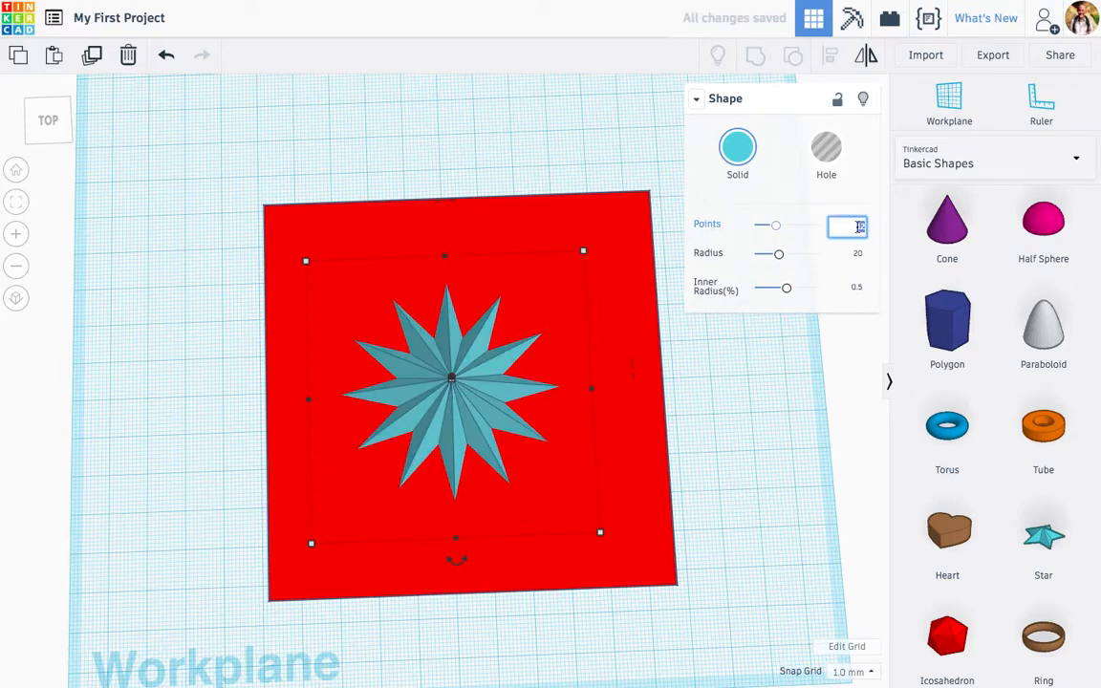
{"action": "type", "text": "15"}
{"action": "key", "text": "Return"}
{"action": "left_click", "coordinate": [720, 467]}
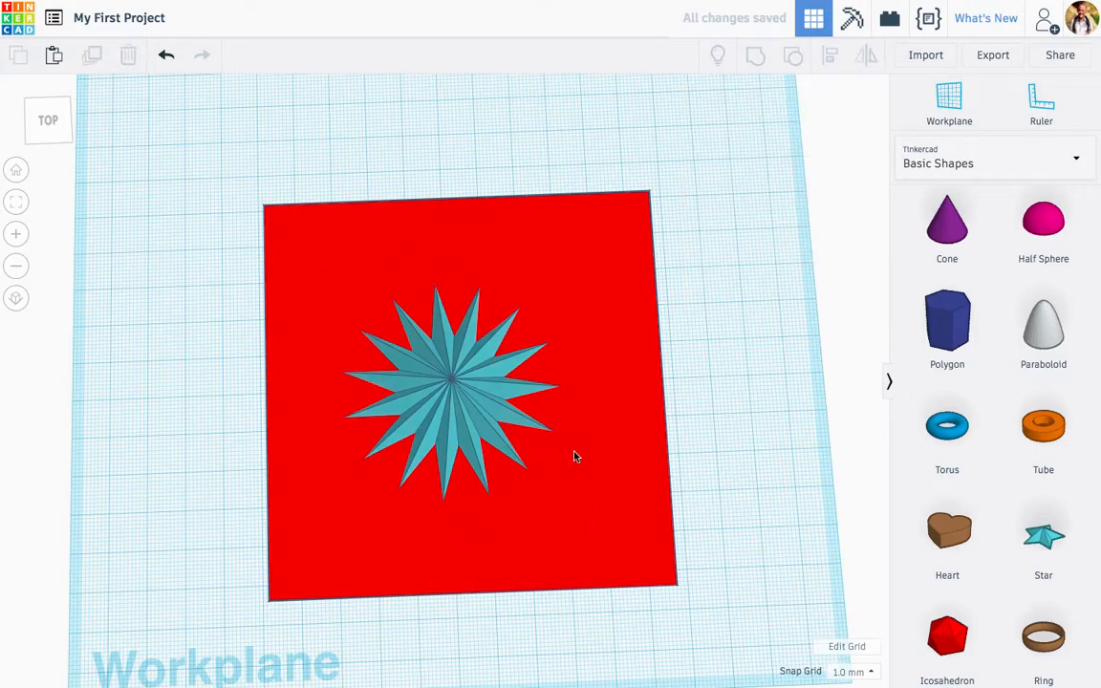
Step: Select the box and the 15-point star together and re-centre the star across the box's width
{"action": "left_click", "coordinate": [465, 410]}
{"action": "left_click", "coordinate": [726, 442]}
{"action": "key", "text": "ctrl+a"}
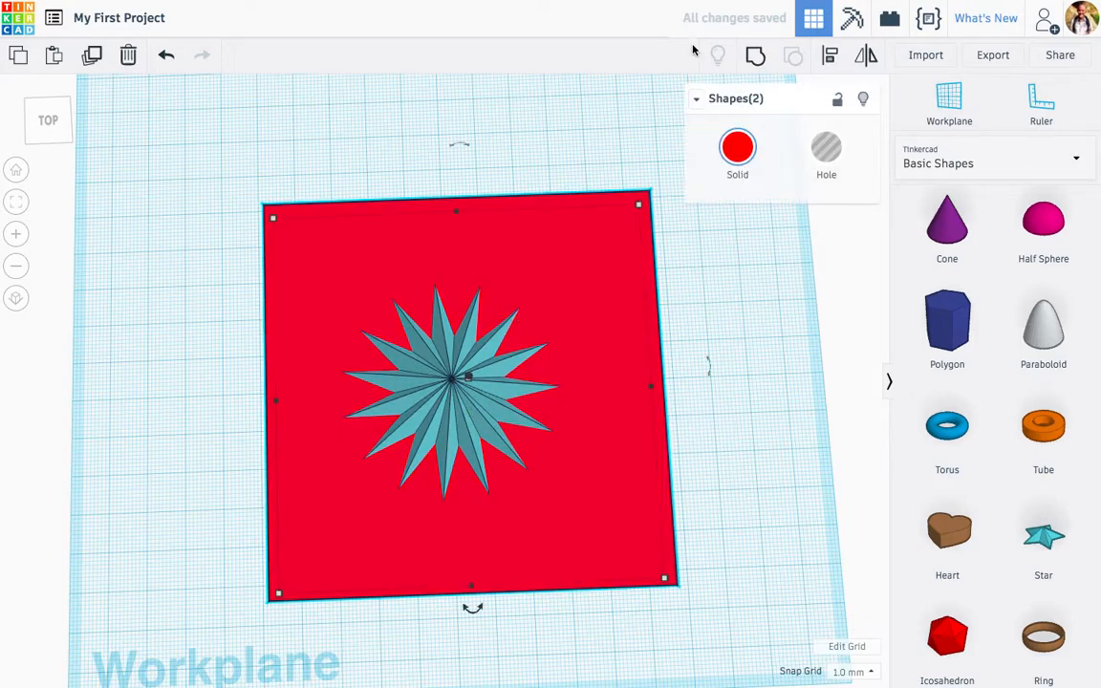
{"action": "left_click", "coordinate": [830, 55]}
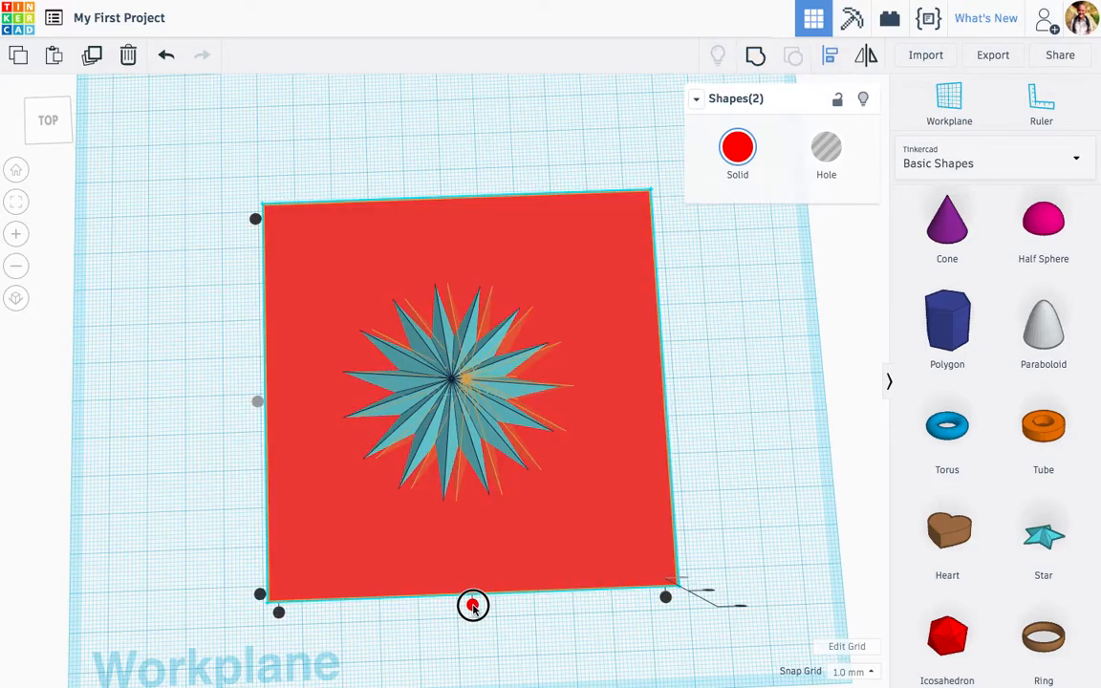
{"action": "left_click", "coordinate": [472, 604]}
{"action": "left_click", "coordinate": [143, 445]}
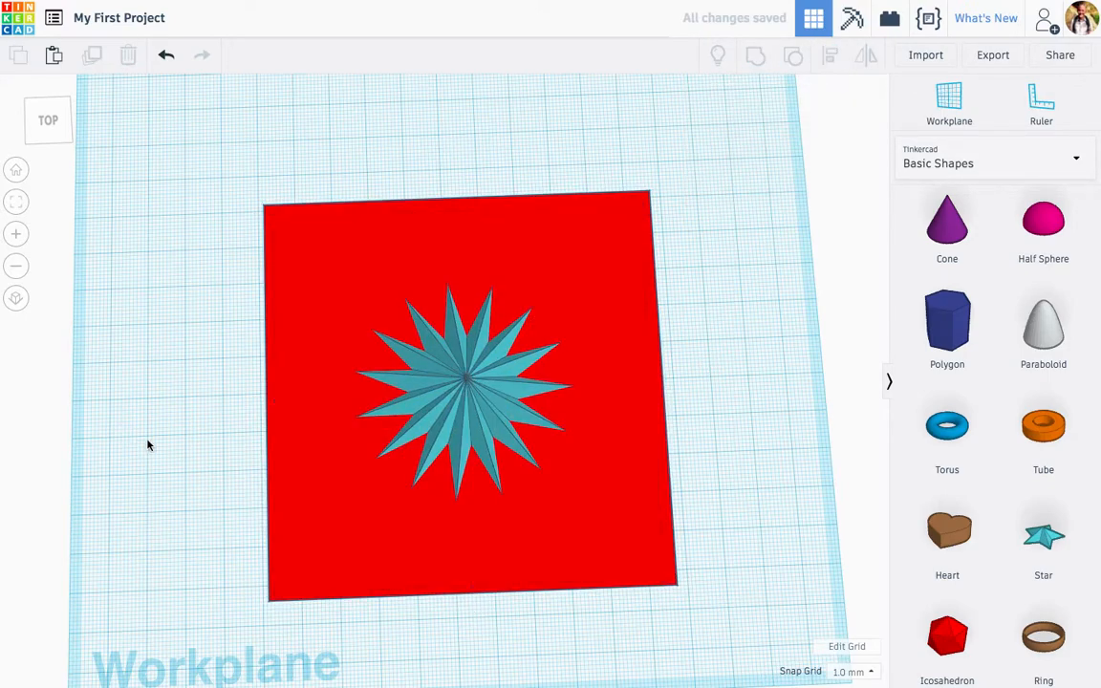
Step: Turn the 15-point star into a hole shape
{"action": "left_click", "coordinate": [483, 403]}
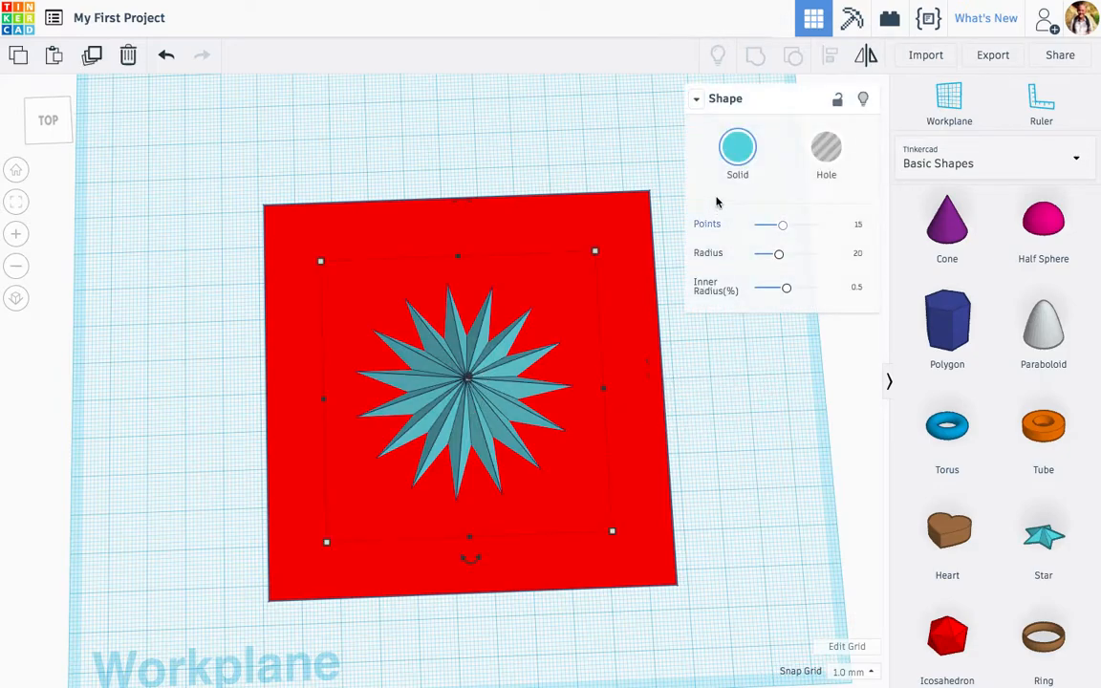
{"action": "left_click", "coordinate": [826, 145]}
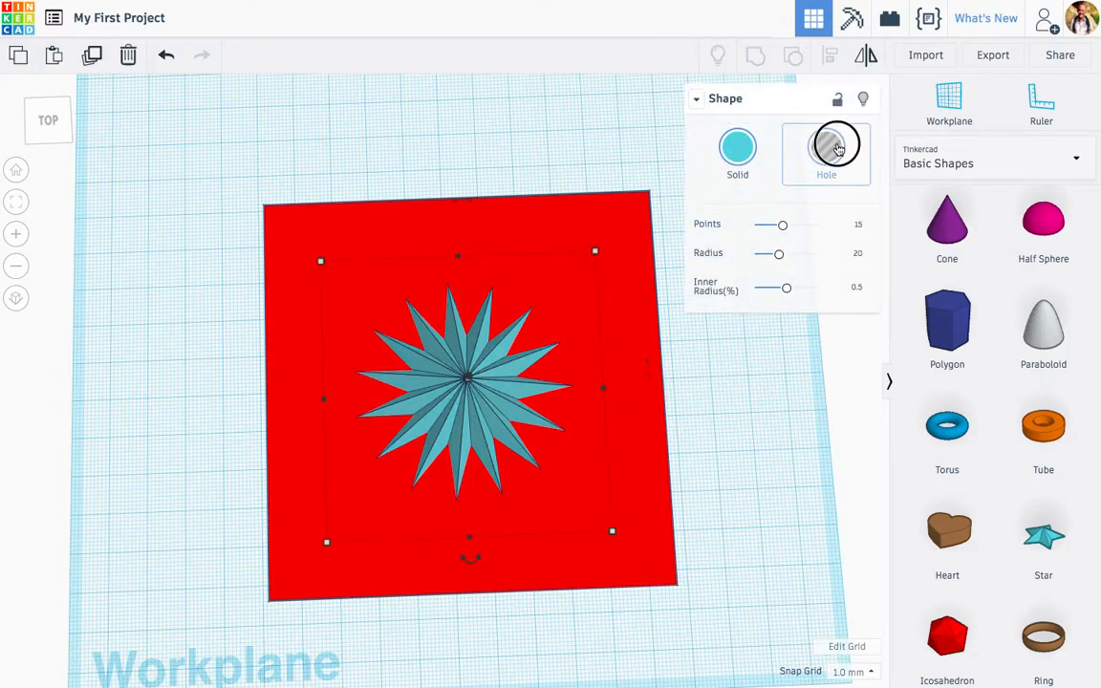
{"action": "left_click", "coordinate": [732, 468]}
{"action": "right_click_drag", "start_coordinate": [700, 546], "coordinate": [693, 409]}
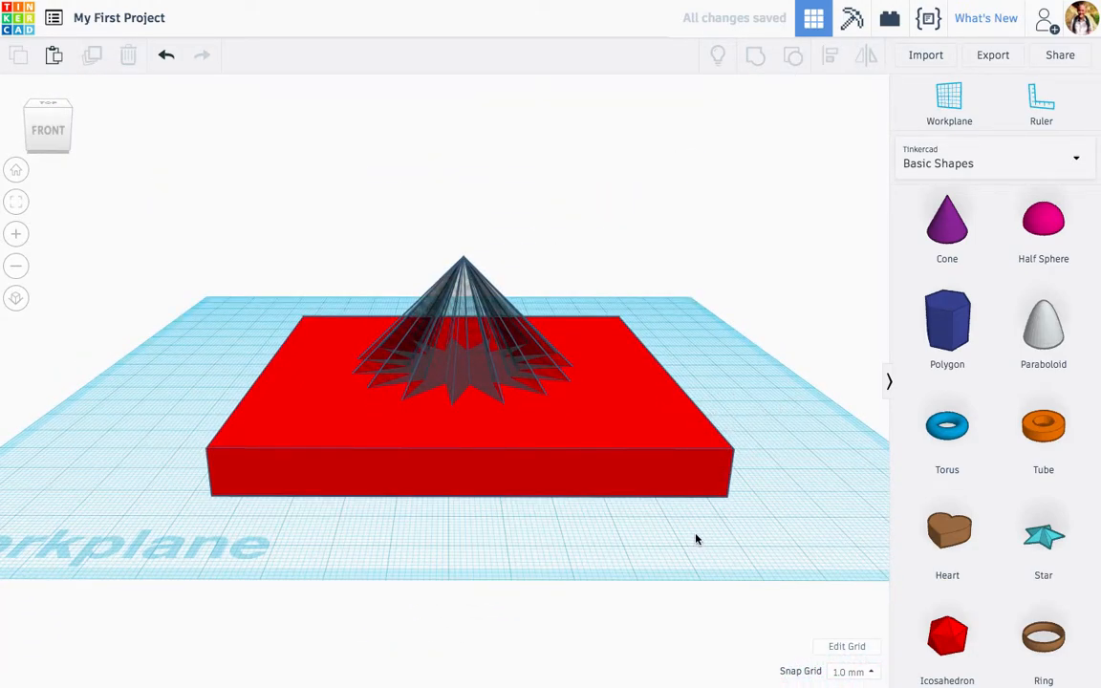
Step: Group the box with the star hole so the star shape is cut out of the box
{"action": "left_click_drag", "start_coordinate": [768, 538], "coordinate": [376, 307]}
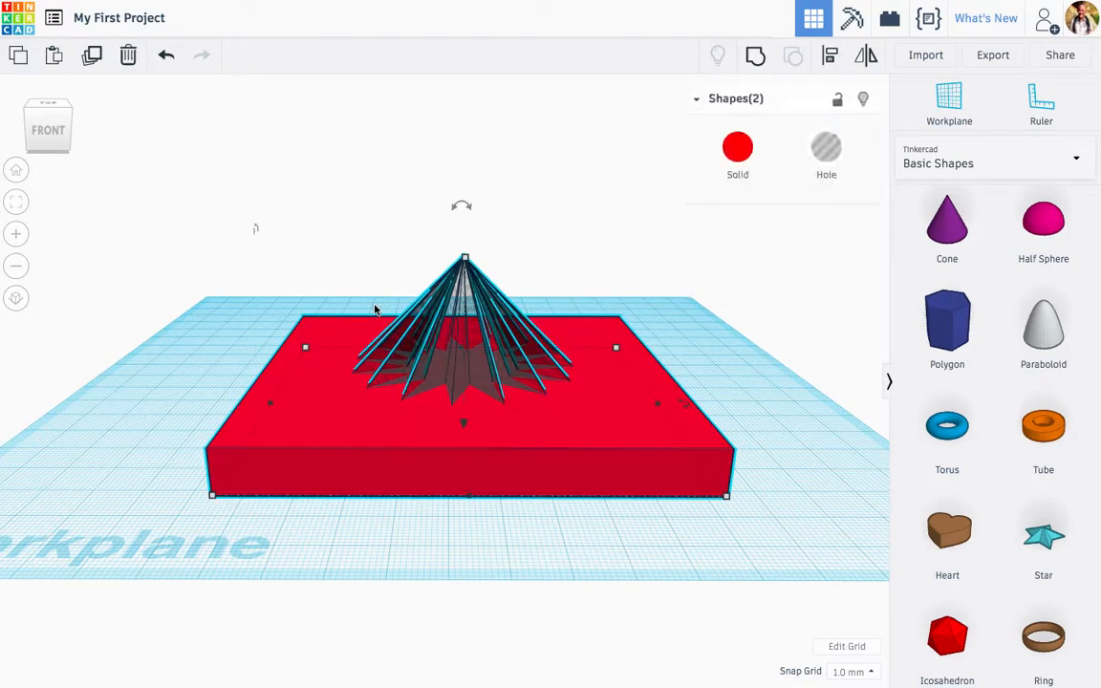
{"action": "left_click", "coordinate": [755, 60]}
{"action": "mouse_move", "coordinate": [698, 373]}
{"action": "right_mouse_down"}
{"action": "mouse_move", "coordinate": [685, 371]}
{"action": "mouse_move", "coordinate": [685, 474]}
{"action": "mouse_move", "coordinate": [671, 519]}
{"action": "mouse_move", "coordinate": [695, 383]}
{"action": "right_mouse_up"}
{"action": "right_click_drag", "start_coordinate": [691, 362], "coordinate": [685, 507]}
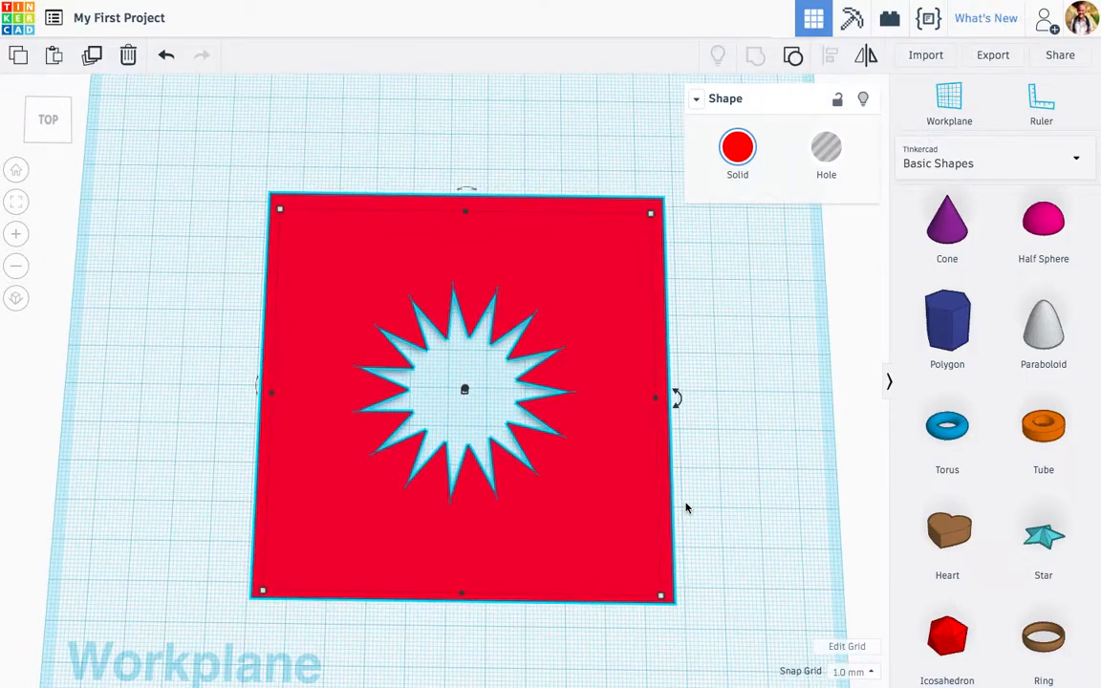
Step: Place a solid cylinder over the box's front-right corner and delete it again
{"action": "scroll", "coordinate": [685, 508], "scroll_direction": "down", "scroll_amount": 5}
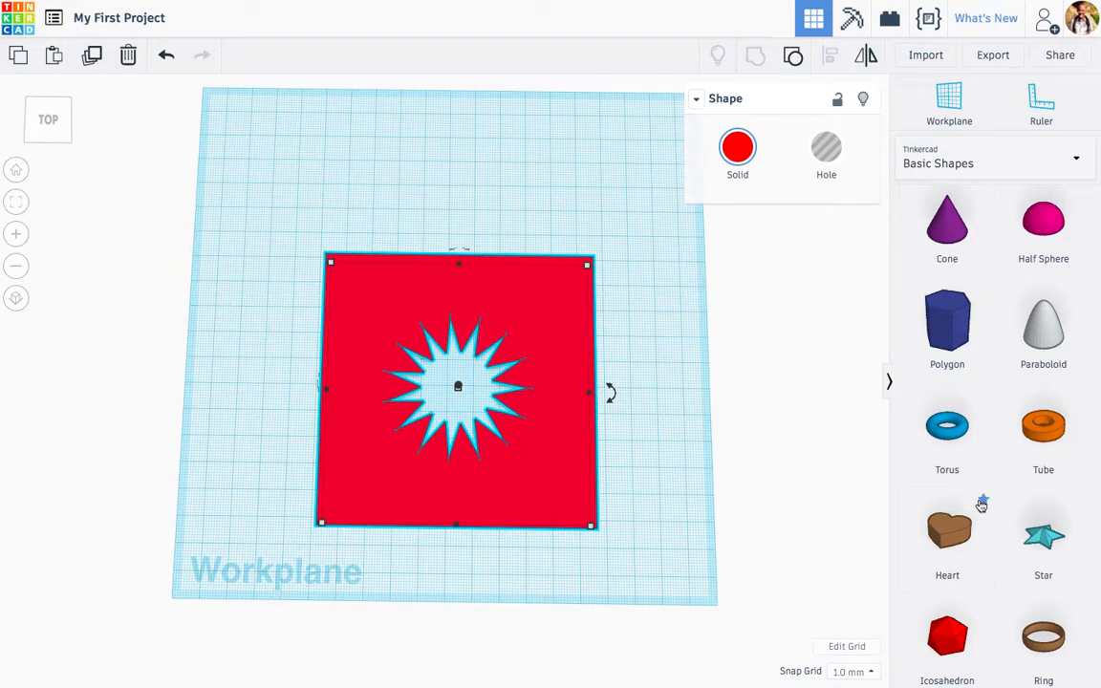
{"action": "scroll", "coordinate": [981, 505], "scroll_direction": "up", "scroll_amount": 5}
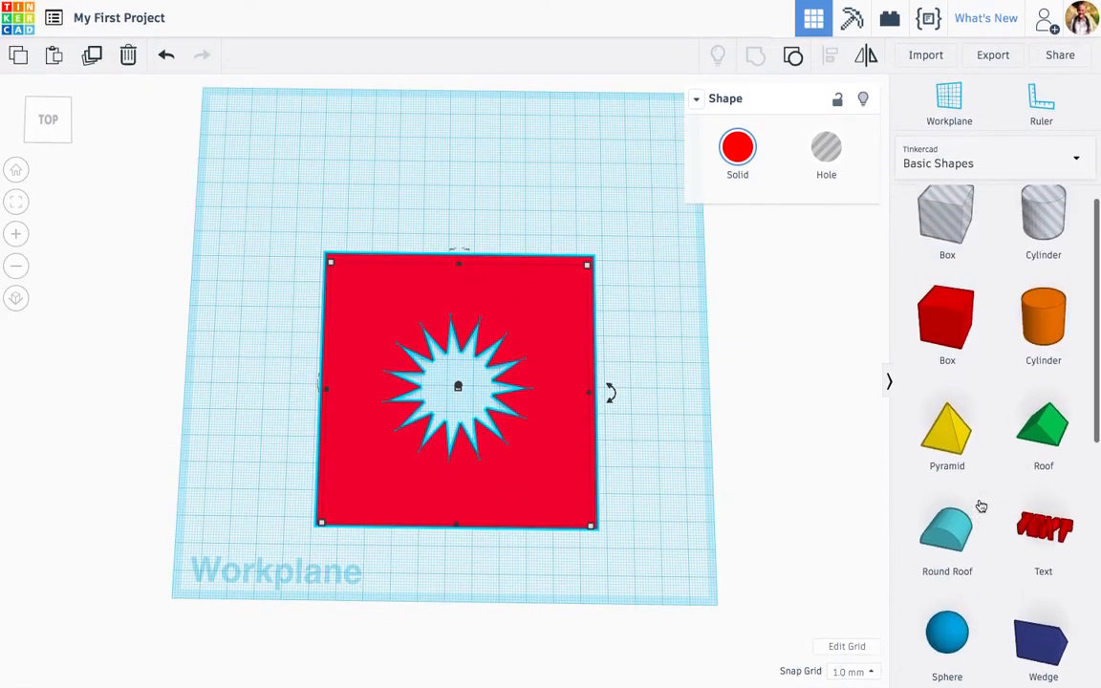
{"action": "mouse_move", "coordinate": [1001, 369]}
{"action": "left_mouse_down"}
{"action": "mouse_move", "coordinate": [610, 524]}
{"action": "mouse_move", "coordinate": [563, 501]}
{"action": "mouse_move", "coordinate": [615, 511]}
{"action": "mouse_move", "coordinate": [575, 516]}
{"action": "left_mouse_up"}
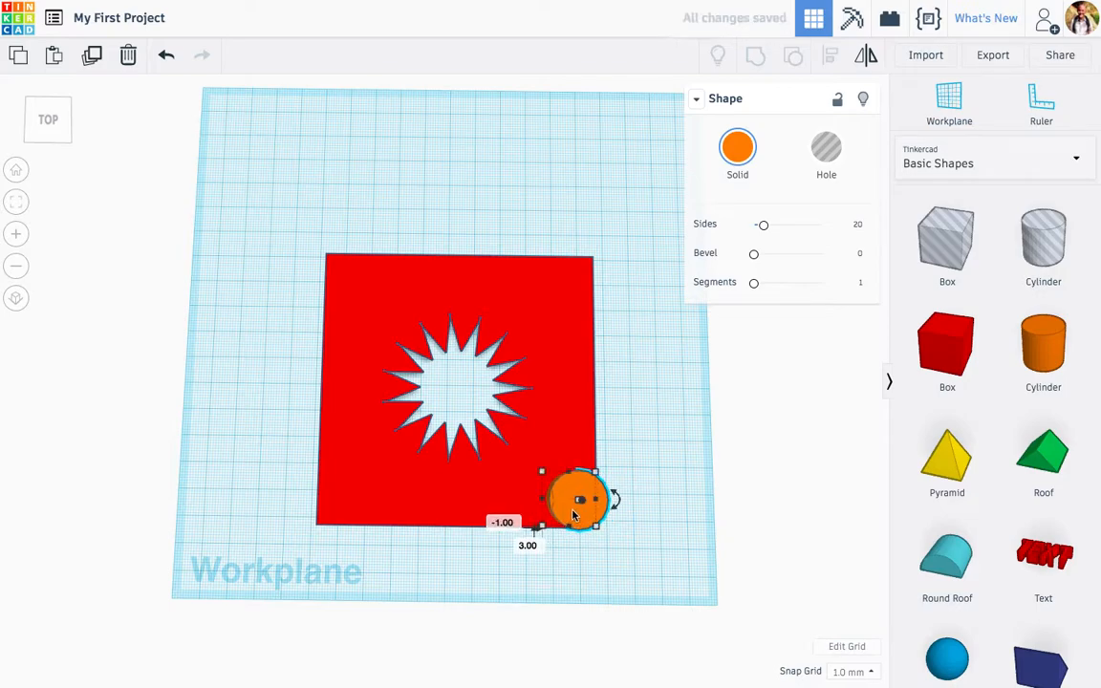
{"action": "key", "text": "Delete"}
Step: Check that My First Project is saved by reopening it from the recent designs and returning to the design list
{"action": "right_click_drag", "start_coordinate": [573, 512], "coordinate": [563, 380]}
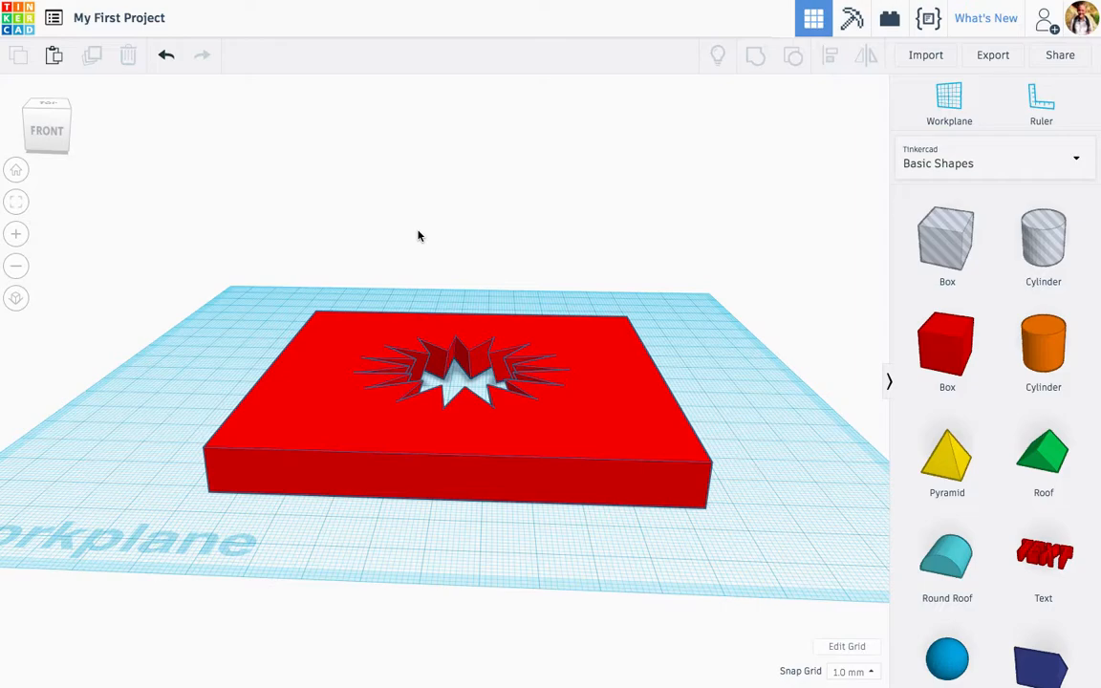
{"action": "left_click", "coordinate": [371, 338]}
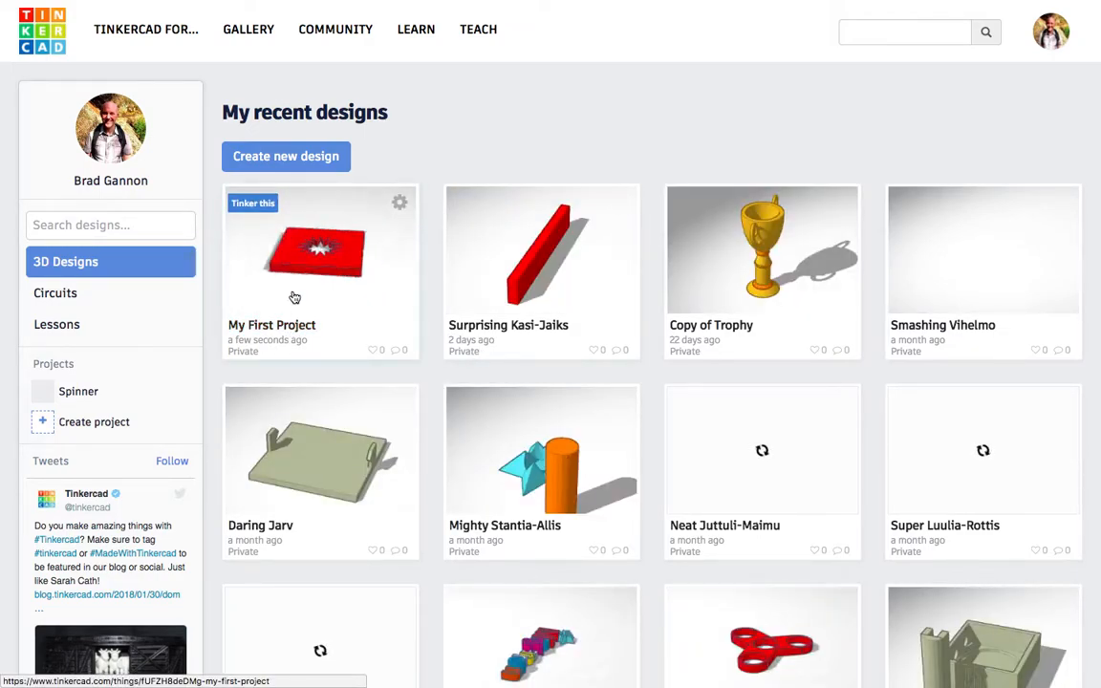
{"action": "left_click", "coordinate": [269, 210]}
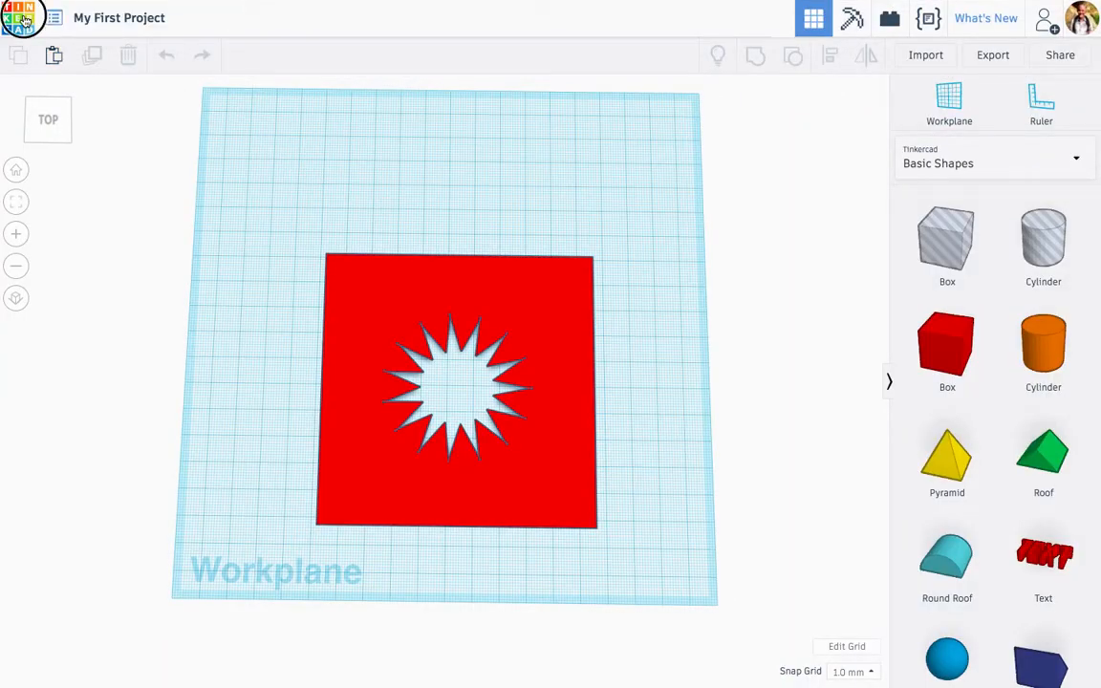
{"action": "left_click", "coordinate": [26, 19]}
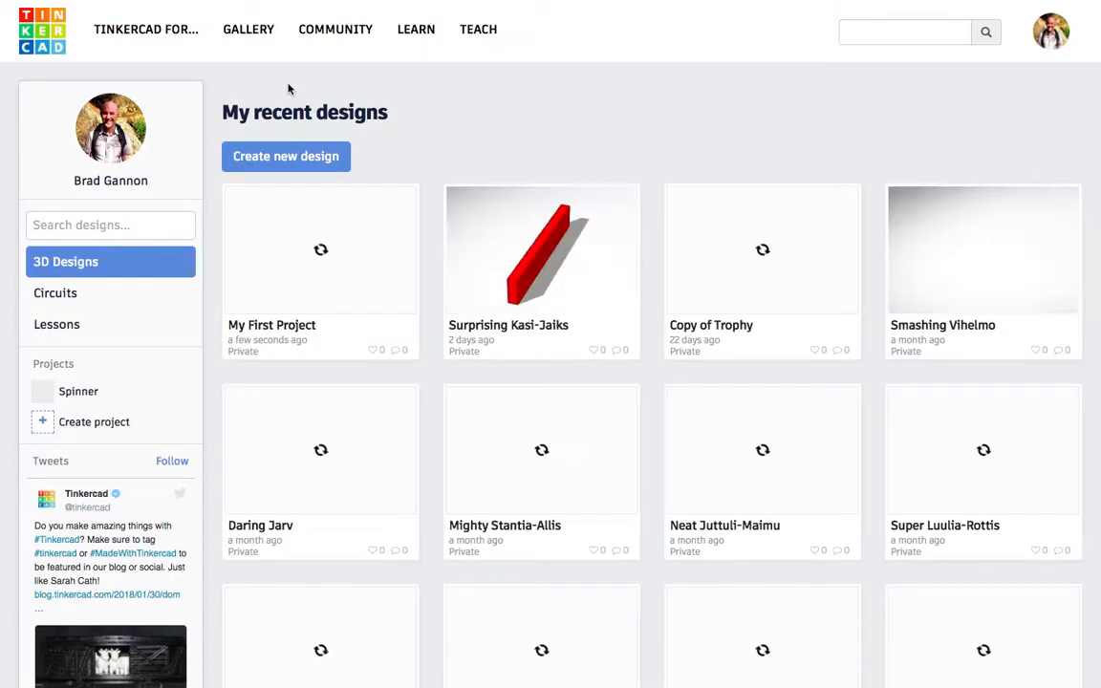
Step: Open the Learn section and look through the basic step-by-step 3D design lessons
{"action": "left_click", "coordinate": [416, 37]}
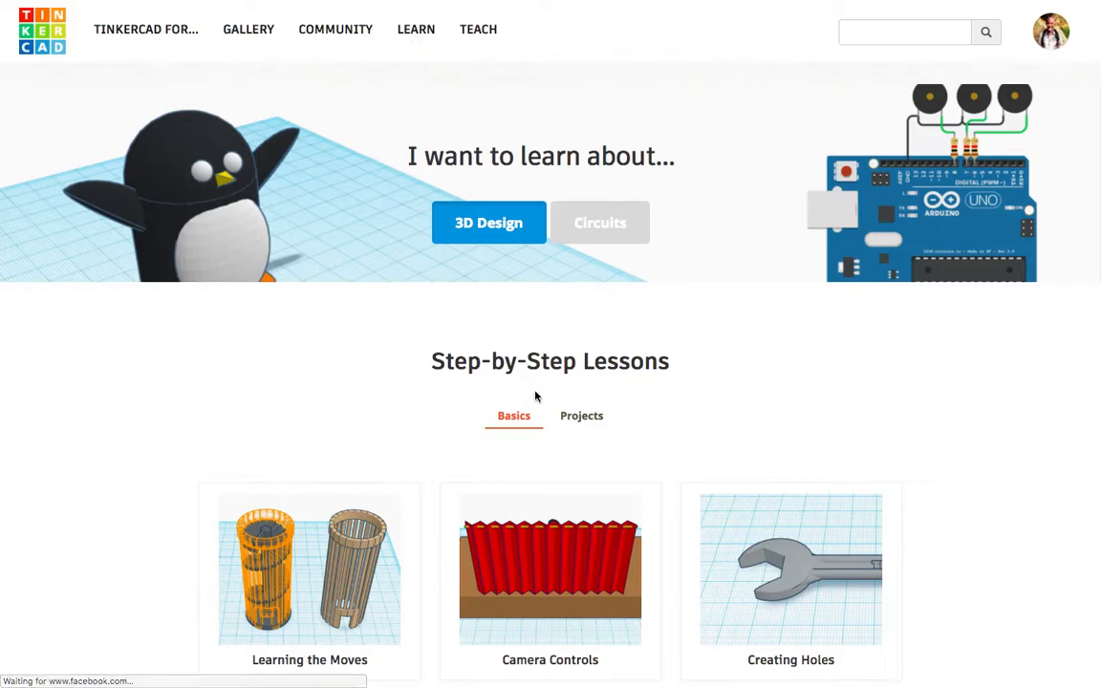
{"action": "scroll", "coordinate": [613, 523], "scroll_direction": "down", "scroll_amount": 3}
{"action": "scroll", "coordinate": [613, 522], "scroll_direction": "down", "scroll_amount": 2}
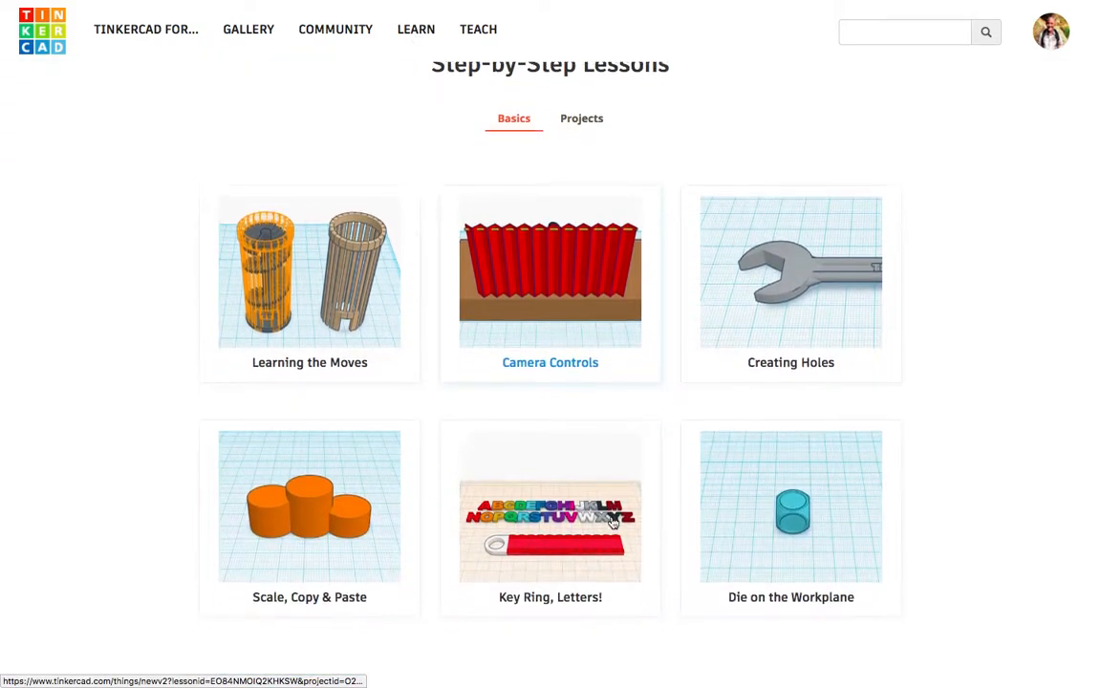
{"action": "left_click", "coordinate": [807, 516]}
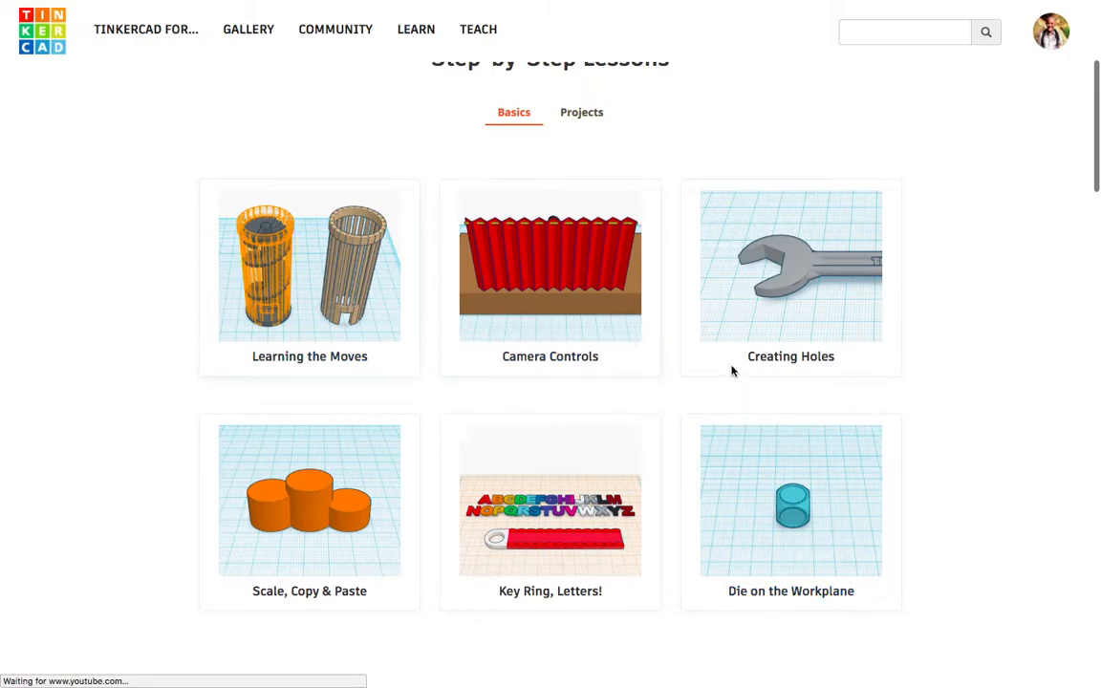
{"action": "scroll", "coordinate": [752, 500], "scroll_direction": "down", "scroll_amount": 3}
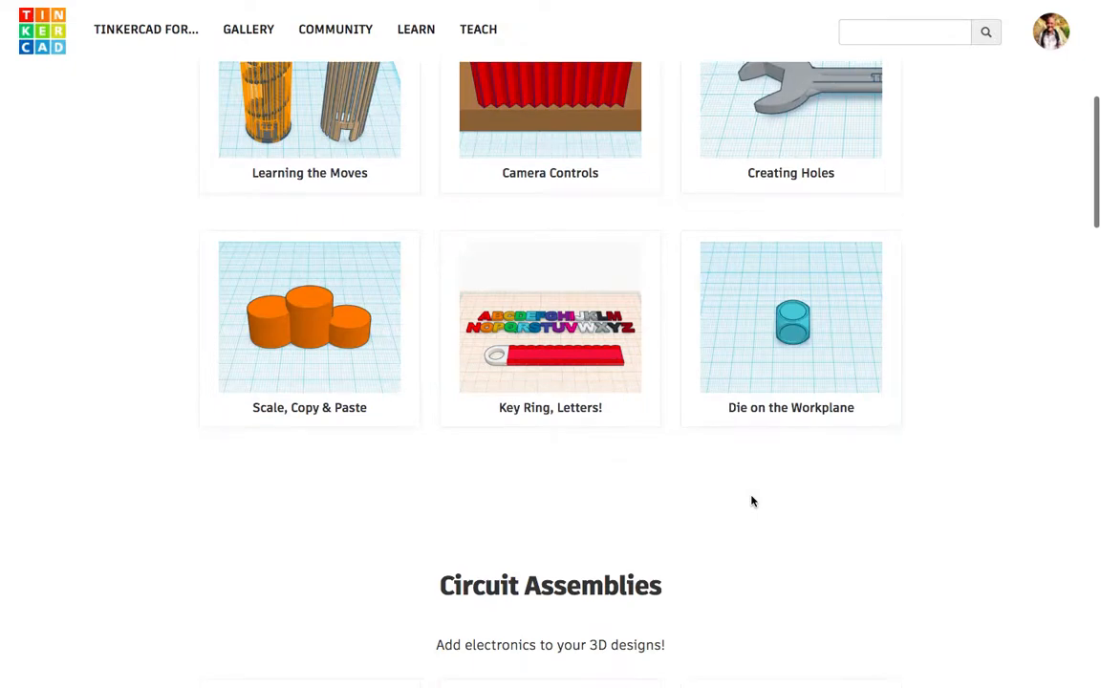
{"action": "scroll", "coordinate": [752, 501], "scroll_direction": "up", "scroll_amount": 4}
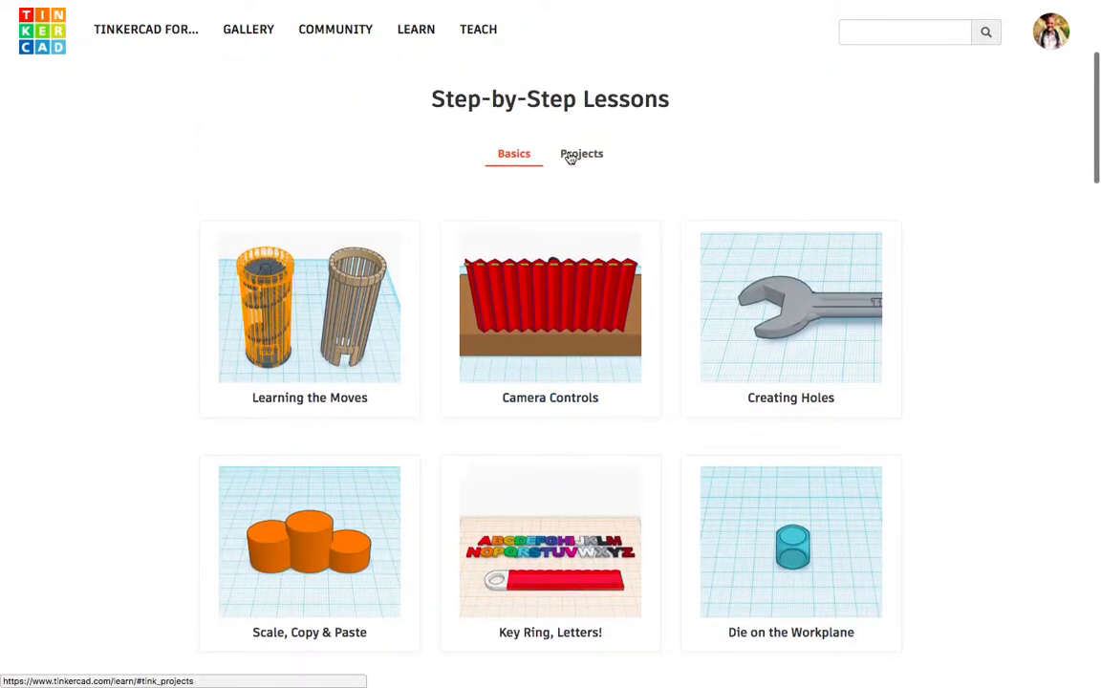
Step: Open the full collection of Tinkercad project lessons and browse the available projects
{"action": "left_click", "coordinate": [569, 156]}
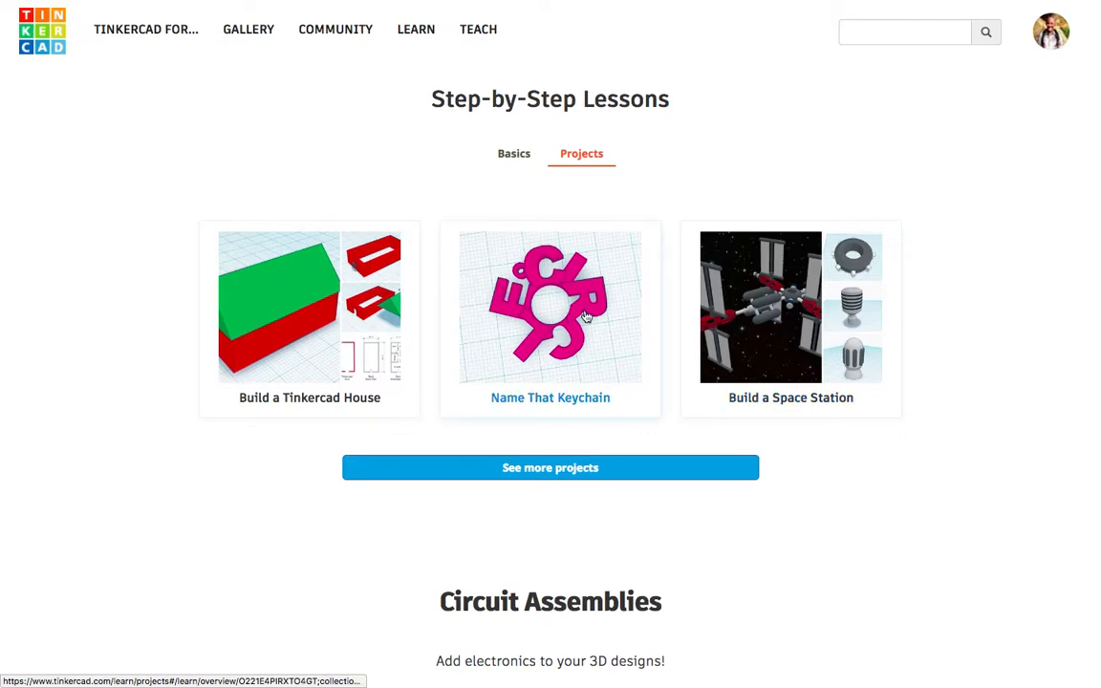
{"action": "left_click", "coordinate": [562, 473]}
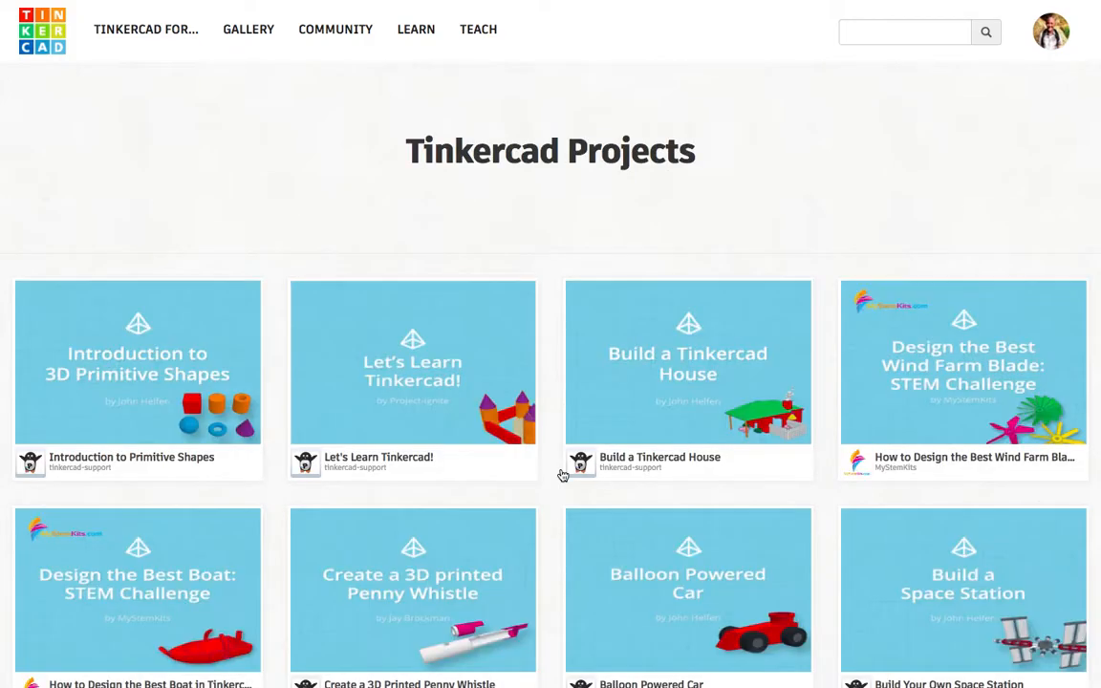
{"action": "scroll", "coordinate": [592, 547], "scroll_direction": "down", "scroll_amount": 4}
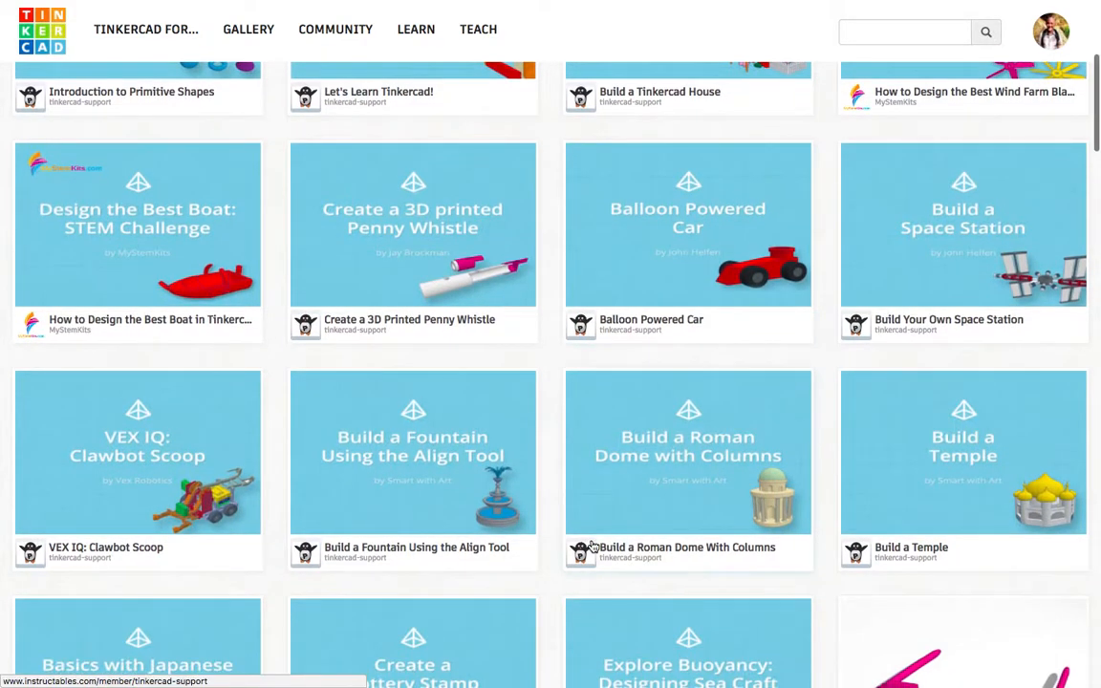
{"action": "scroll", "coordinate": [592, 546], "scroll_direction": "down", "scroll_amount": 3}
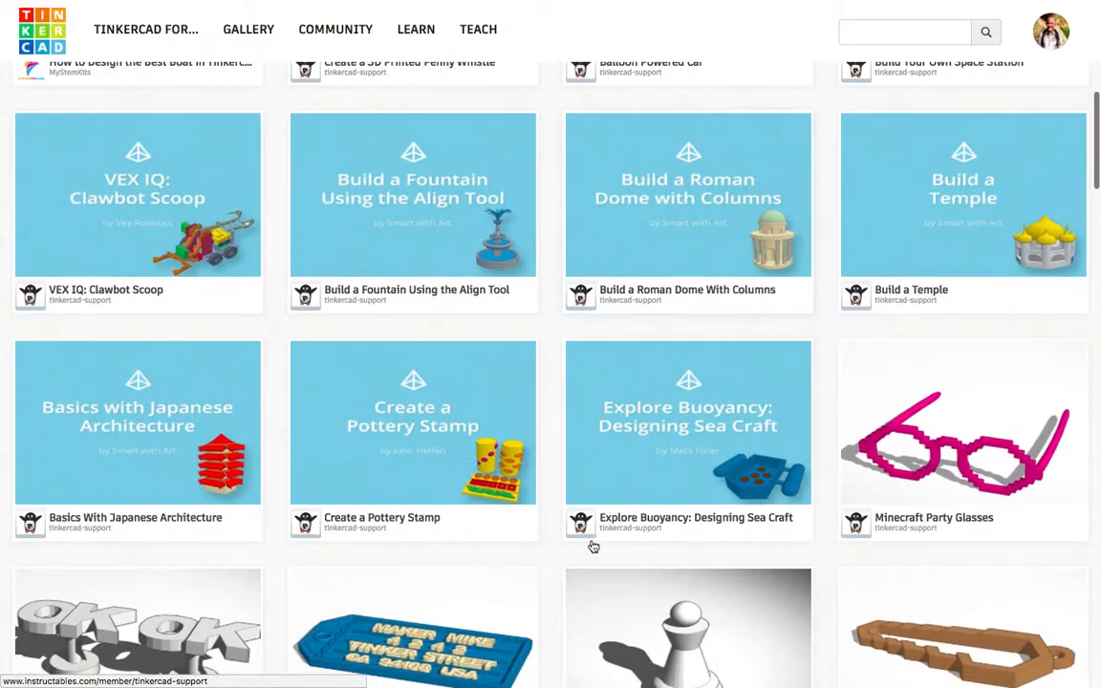
{"action": "scroll", "coordinate": [594, 546], "scroll_direction": "down", "scroll_amount": 1}
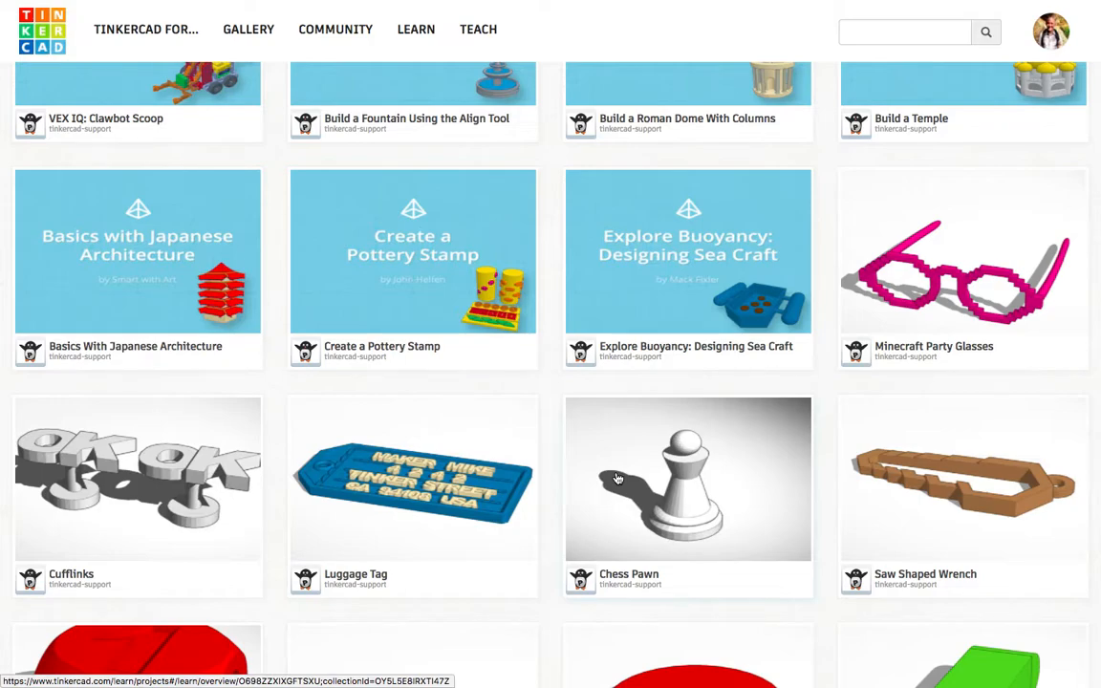
{"action": "scroll", "coordinate": [617, 478], "scroll_direction": "down", "scroll_amount": 2}
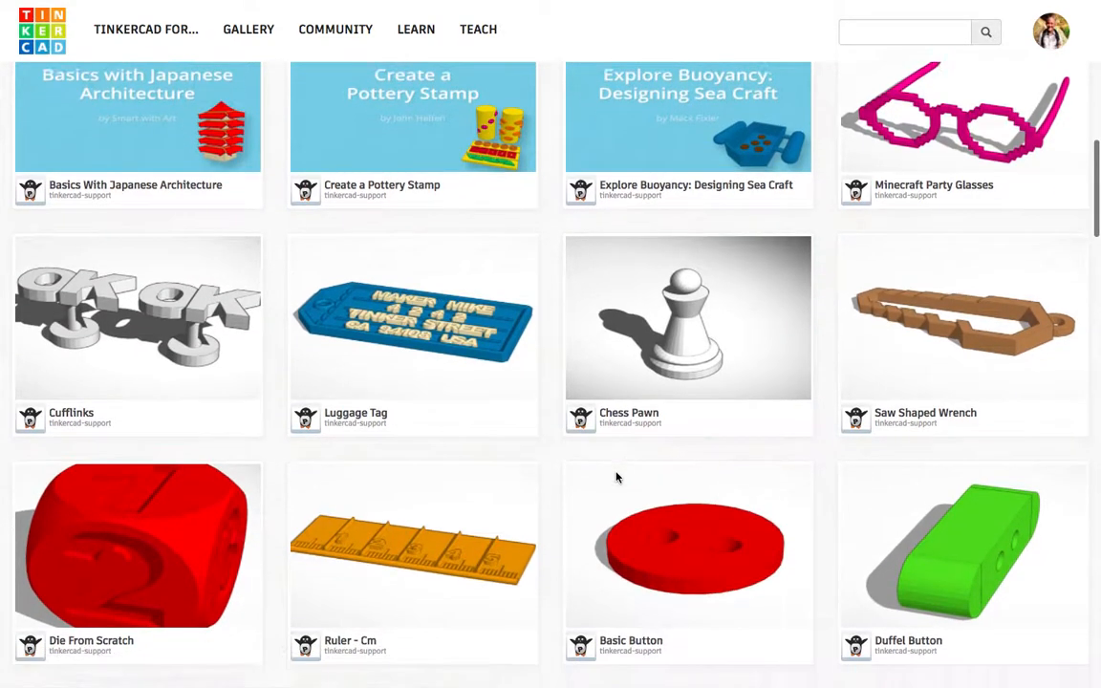
{"action": "scroll", "coordinate": [618, 478], "scroll_direction": "down", "scroll_amount": 4}
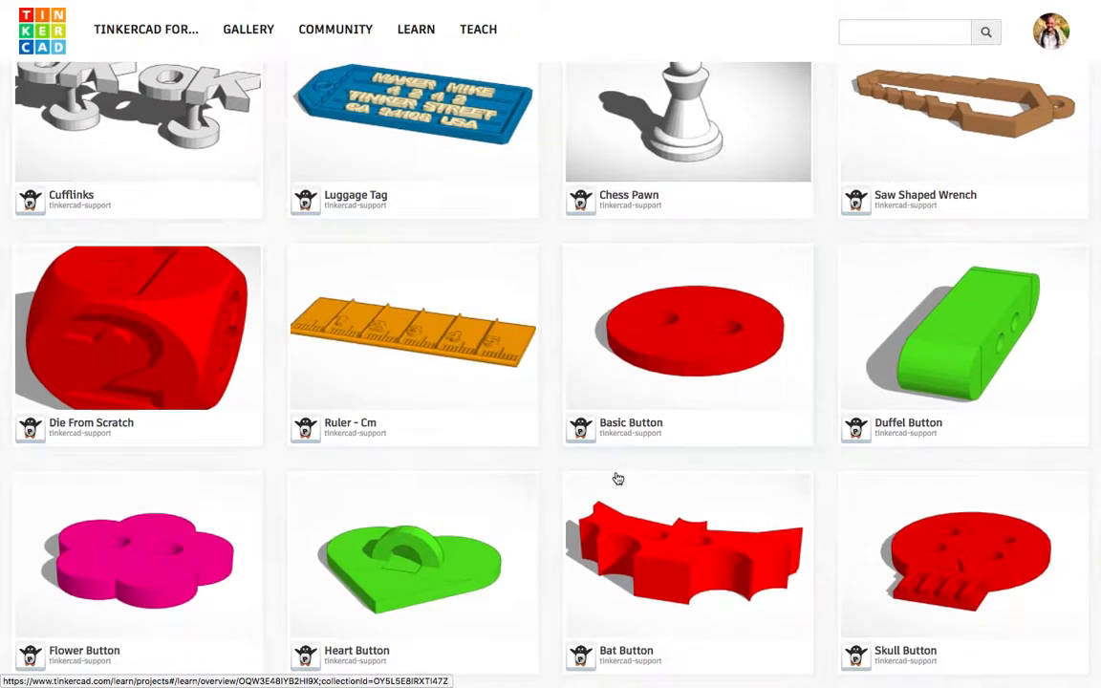
{"action": "scroll", "coordinate": [617, 477], "scroll_direction": "down", "scroll_amount": 4}
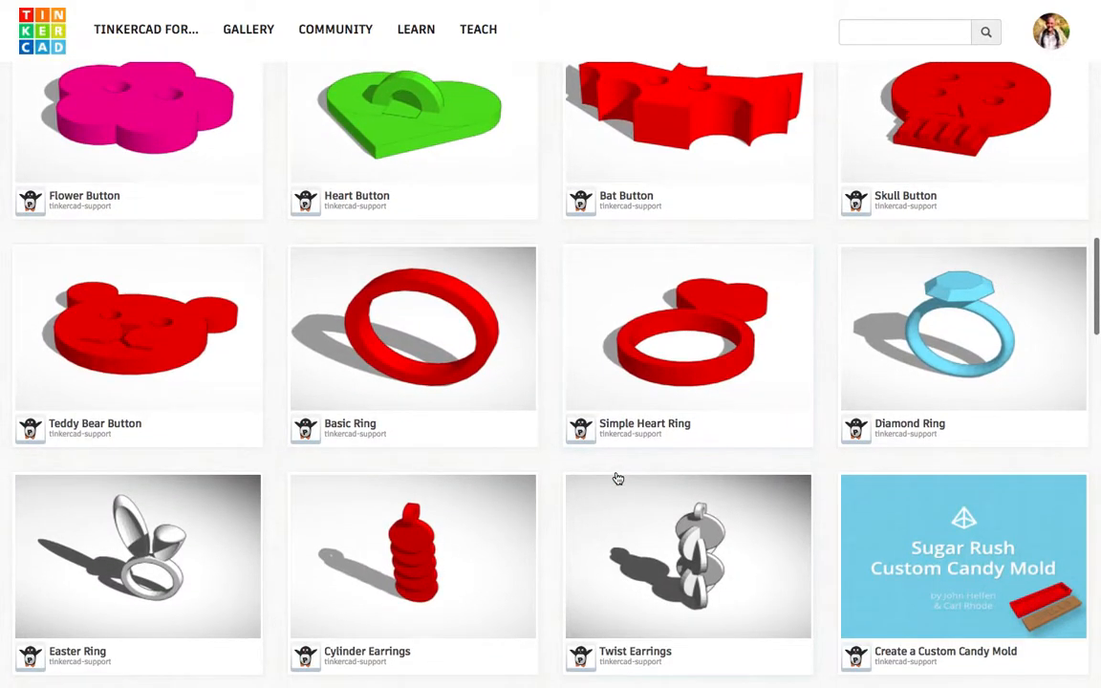
{"action": "scroll", "coordinate": [617, 478], "scroll_direction": "up", "scroll_amount": 8}
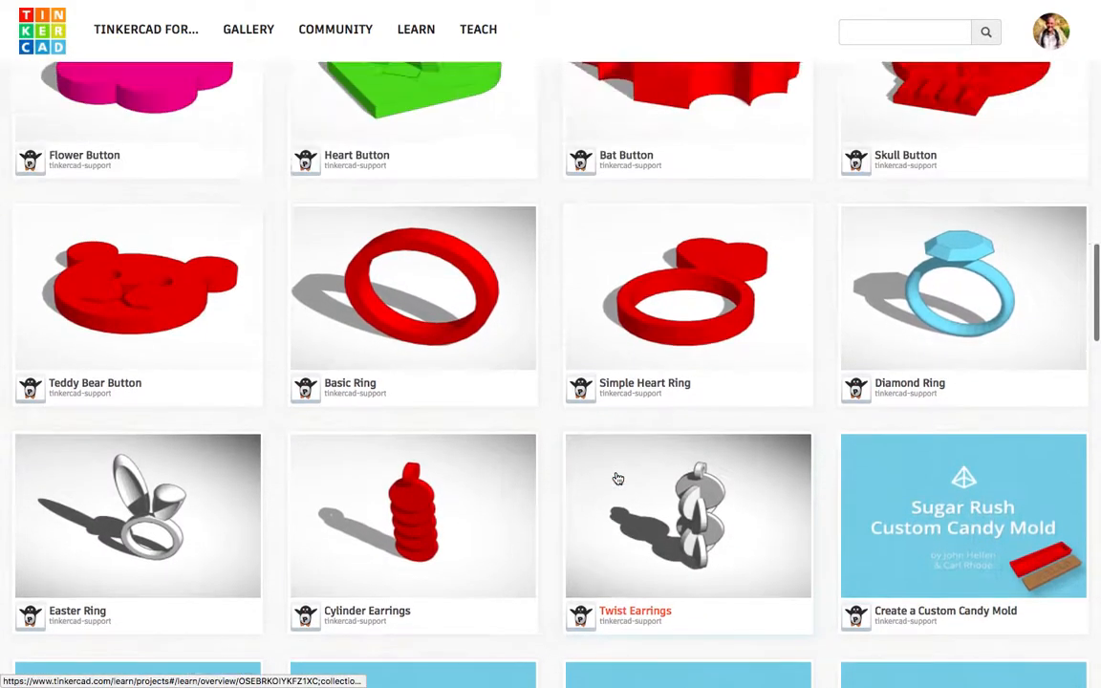
{"action": "scroll", "coordinate": [618, 477], "scroll_direction": "up", "scroll_amount": 9}
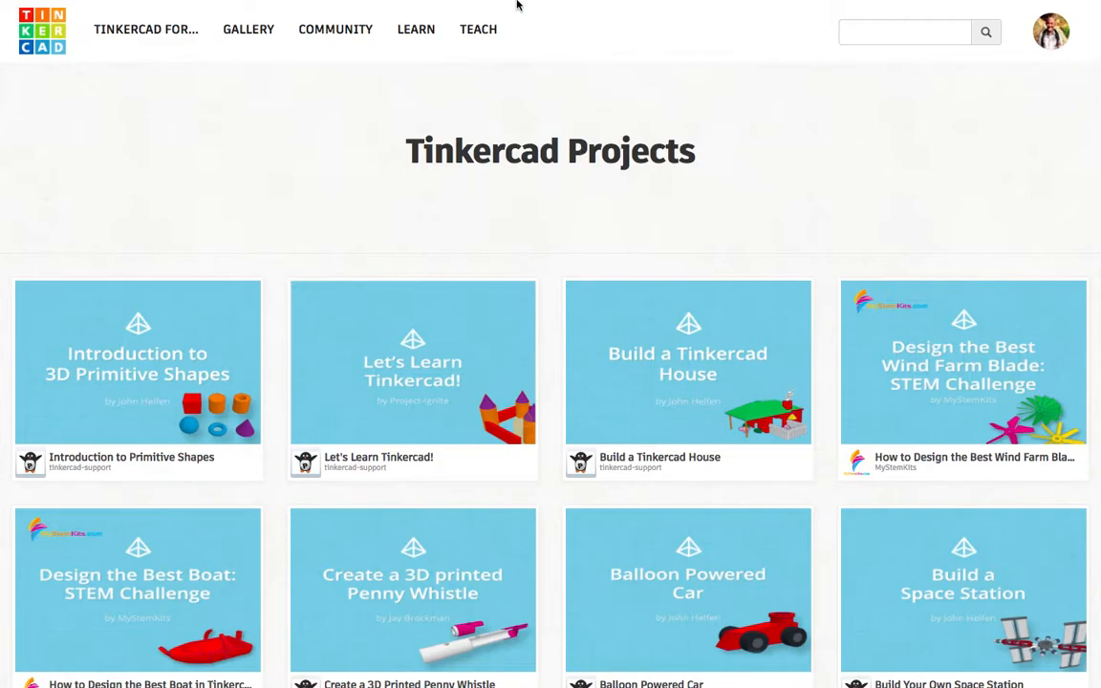
Step: Switch to the 5.0 TinkerCAD Intro assignment in Canvas and highlight the task about submitting a screenshot
{"action": "mouse_move", "coordinate": [466, 3]}
{"action": "left_click", "coordinate": [178, 38]}
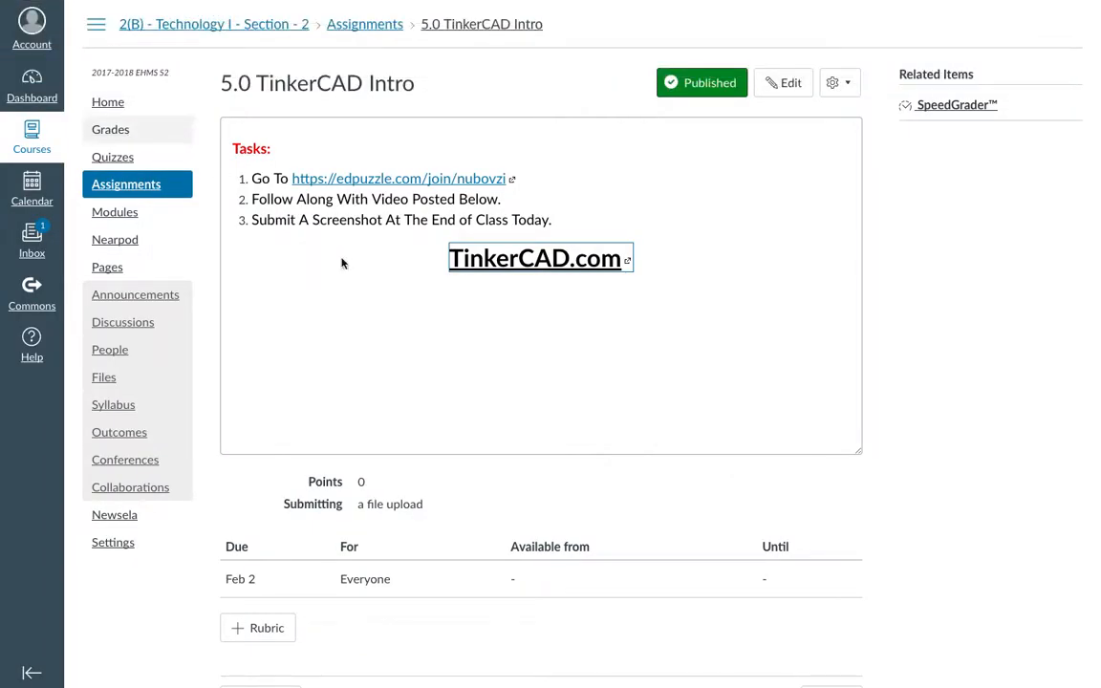
{"action": "mouse_move", "coordinate": [252, 219]}
{"action": "left_mouse_down"}
{"action": "mouse_move", "coordinate": [531, 219]}
{"action": "mouse_move", "coordinate": [246, 229]}
{"action": "left_mouse_up"}
{"action": "left_click", "coordinate": [530, 220]}
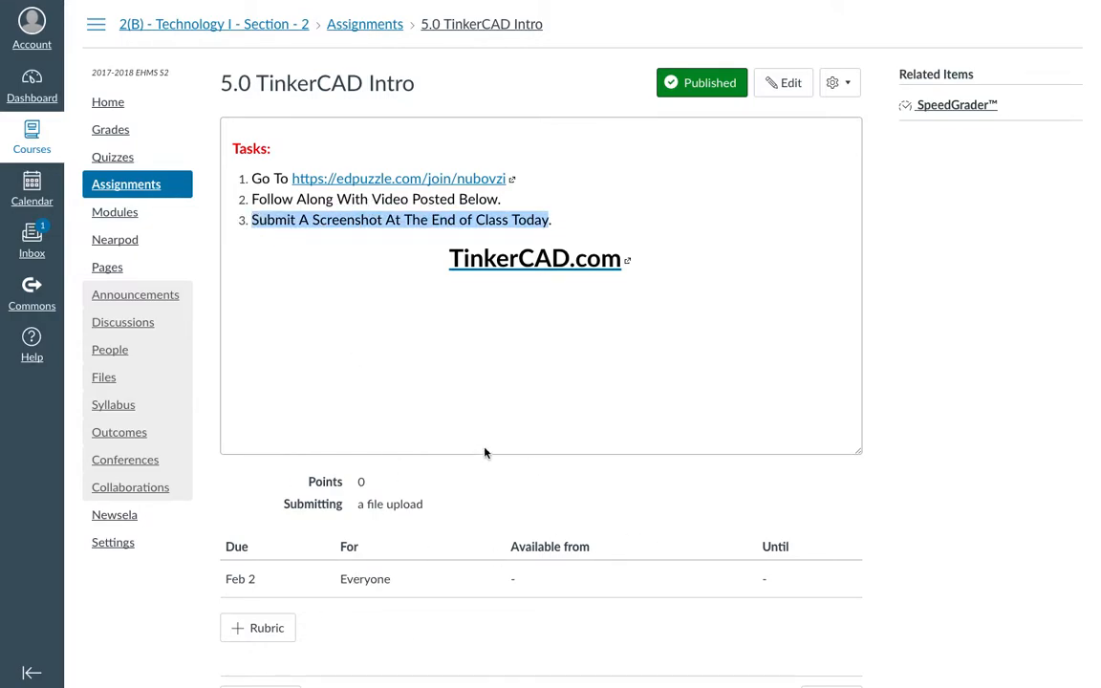
{"action": "left_click", "coordinate": [684, 399]}
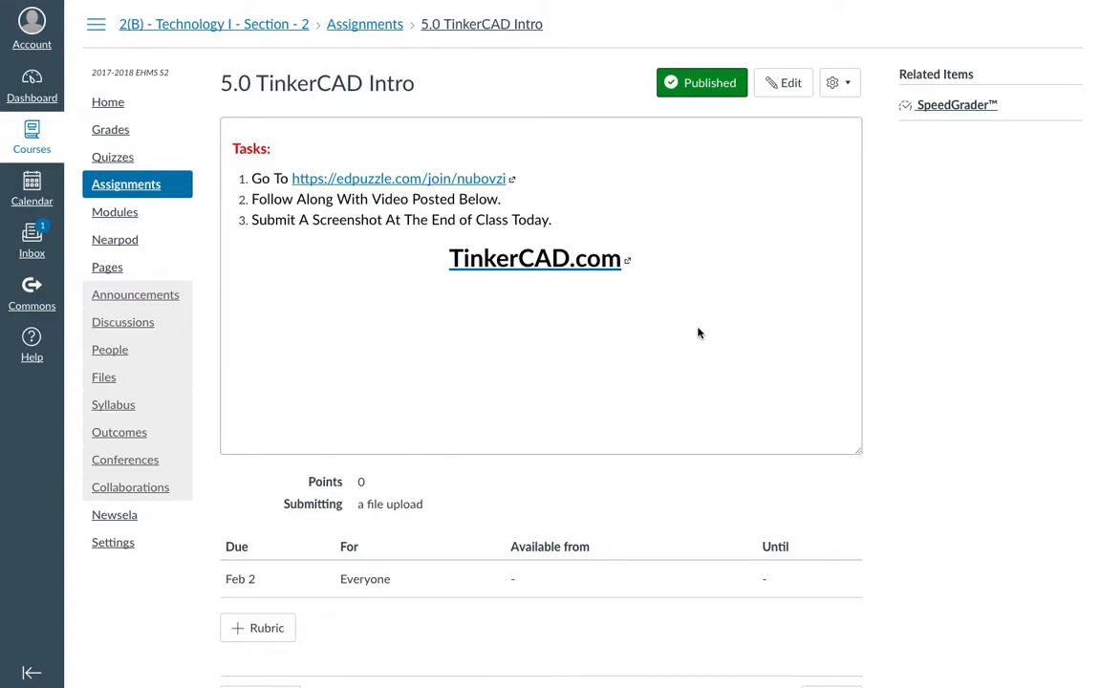
{"action": "mouse_move", "coordinate": [765, 6]}
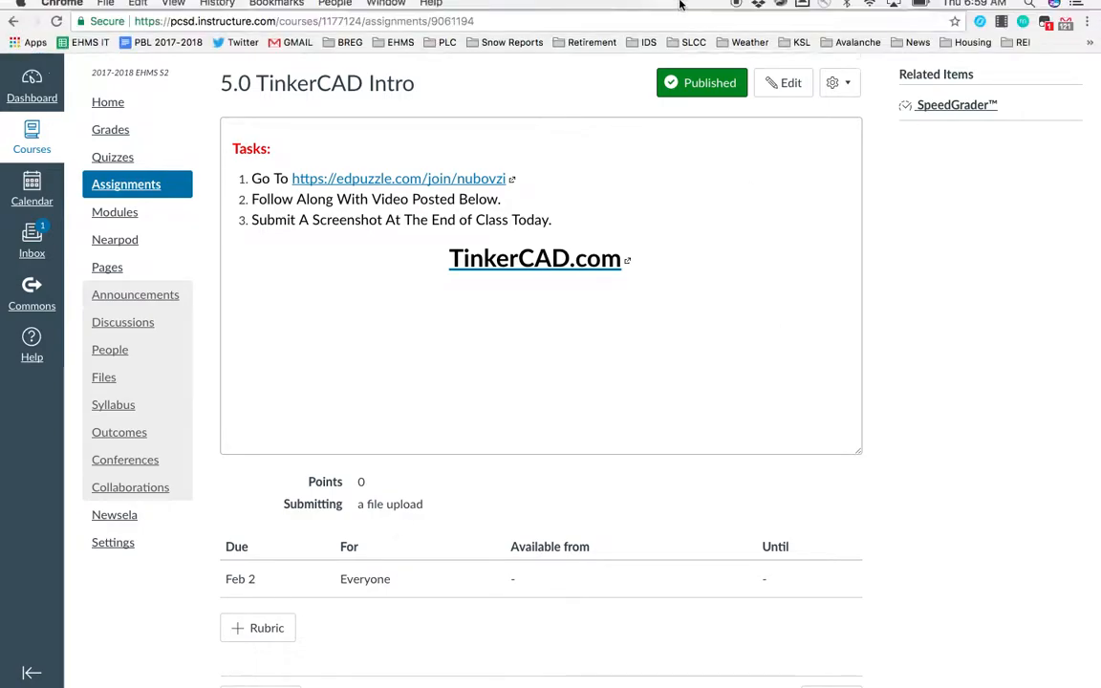